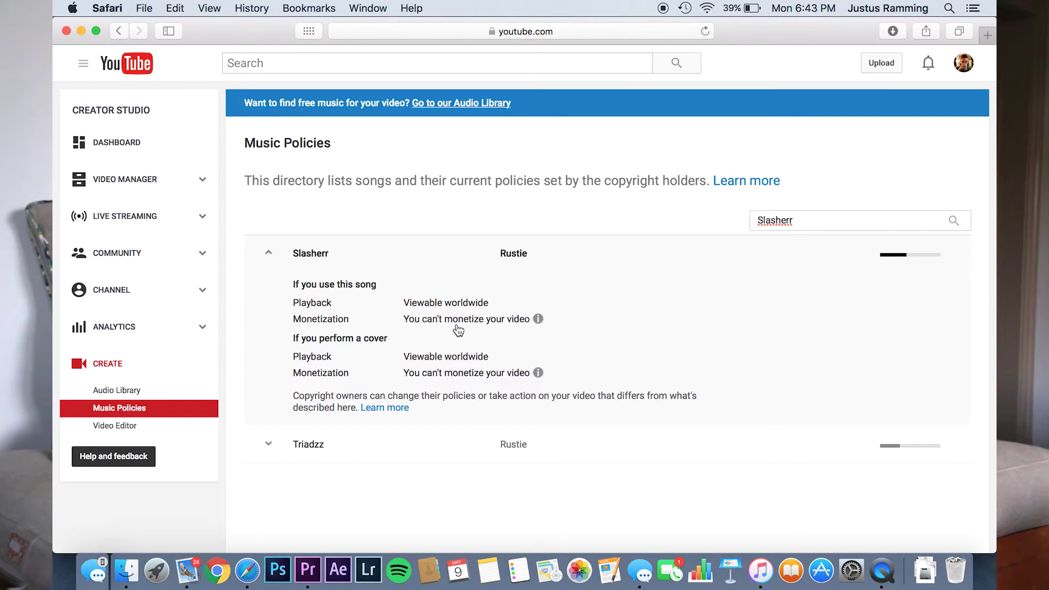
# Step: Check the monetization and playback policies for using the song Slasherr by Rustie
pyautogui.moveTo(541, 323)
pyautogui.moveTo(409, 320); pyautogui.dragTo(455, 320)
pyautogui.click(454, 318)
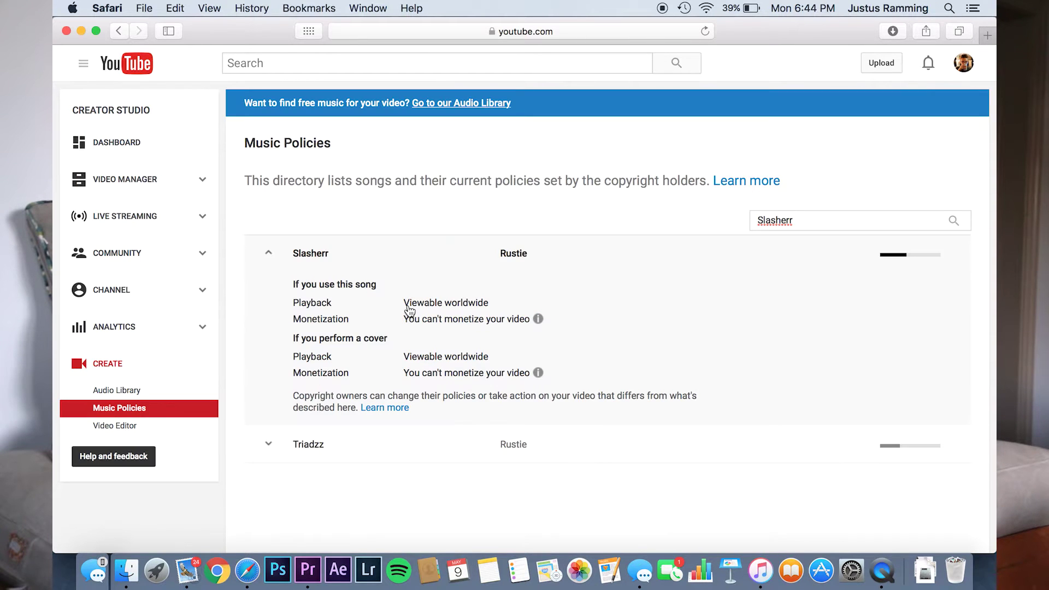
pyautogui.moveTo(404, 309); pyautogui.dragTo(429, 304)
pyautogui.click(425, 303)
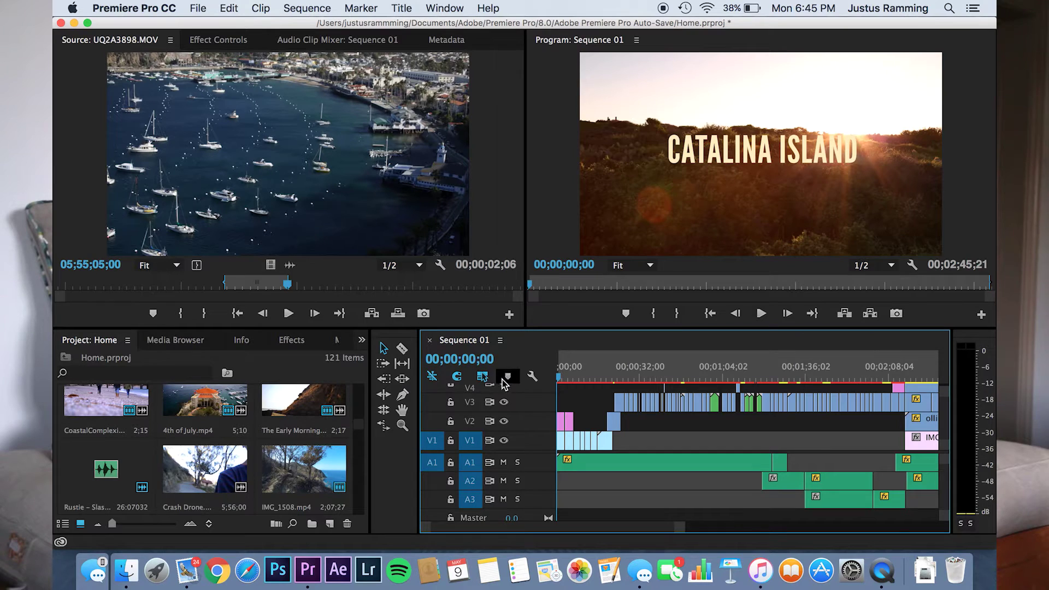
# Step: Switch to Premiere Pro, locate the Rustie Slasherr audio in the project, and inspect the empty stretches on audio tracks A2 and A3
pyautogui.click(112, 484)
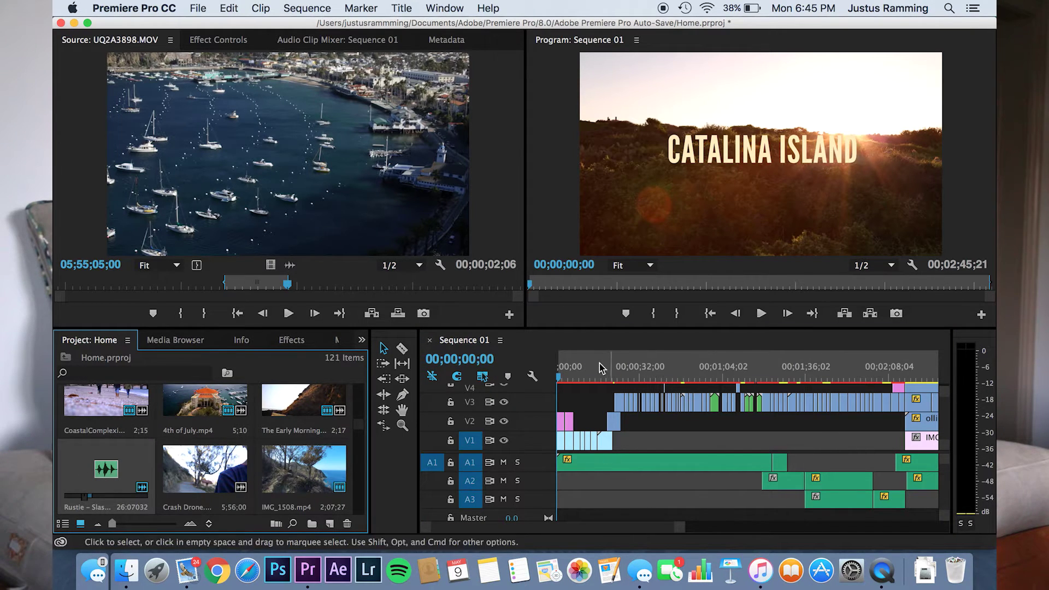
pyautogui.moveTo(601, 498); pyautogui.dragTo(930, 462)
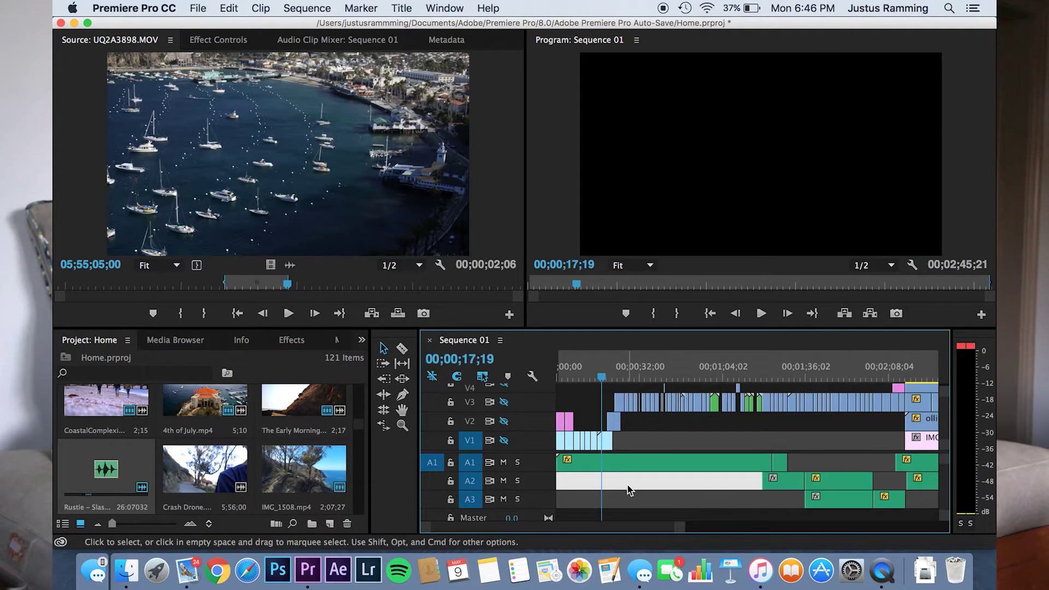
pyautogui.moveTo(628, 490); pyautogui.dragTo(617, 503)
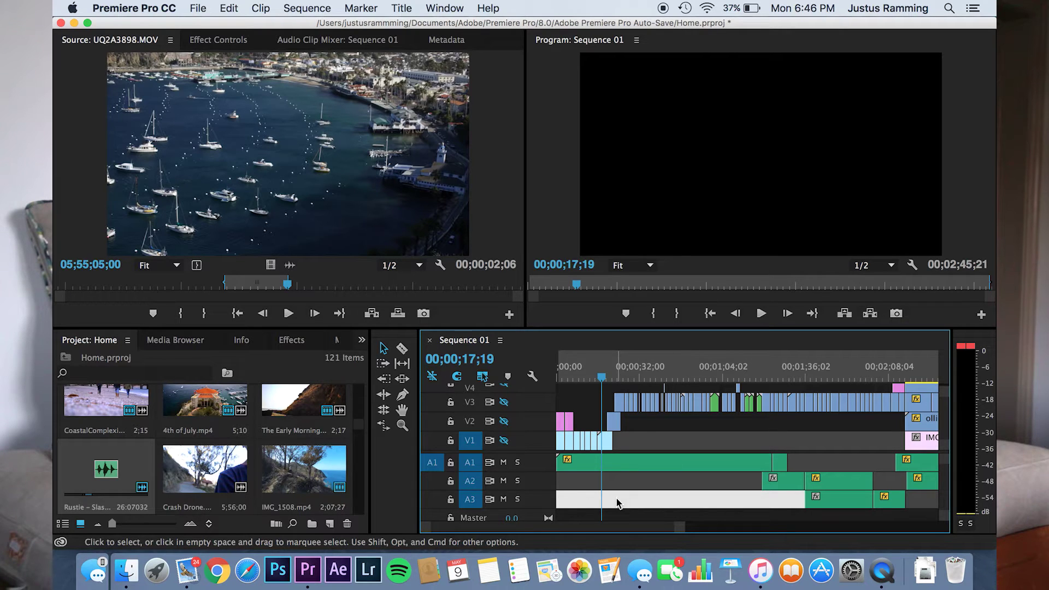
pyautogui.moveTo(617, 503); pyautogui.dragTo(617, 503)
# Step: Move the playhead back to the HOME title near 00;00;04;25 and turn on the output of video tracks V1 to V4
pyautogui.click(579, 361)
pyautogui.moveTo(582, 365); pyautogui.dragTo(569, 366)
pyautogui.click(504, 440)
pyautogui.click(504, 422)
pyautogui.click(504, 402)
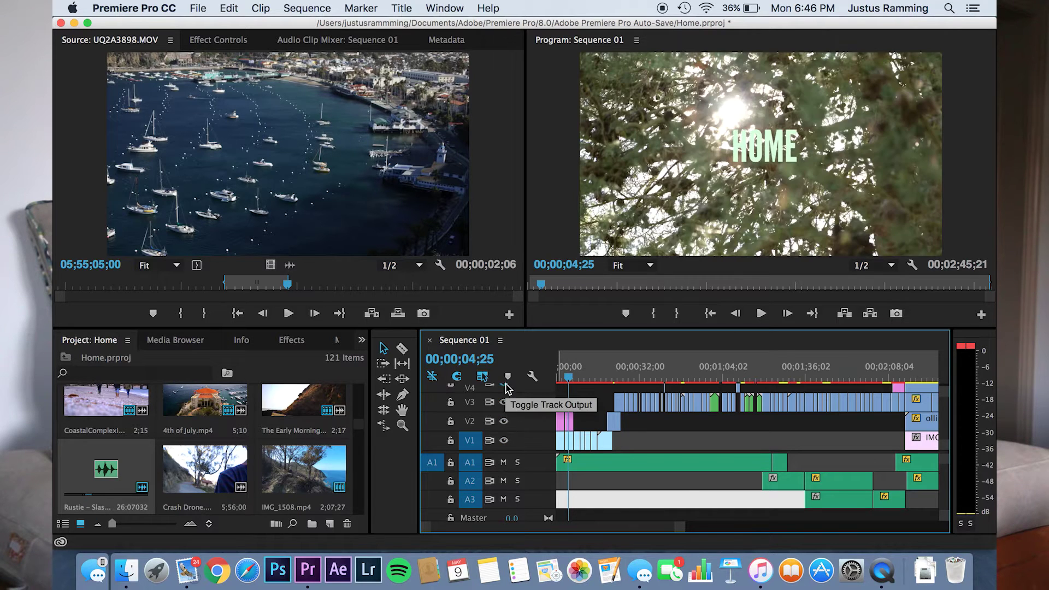
pyautogui.click(503, 385)
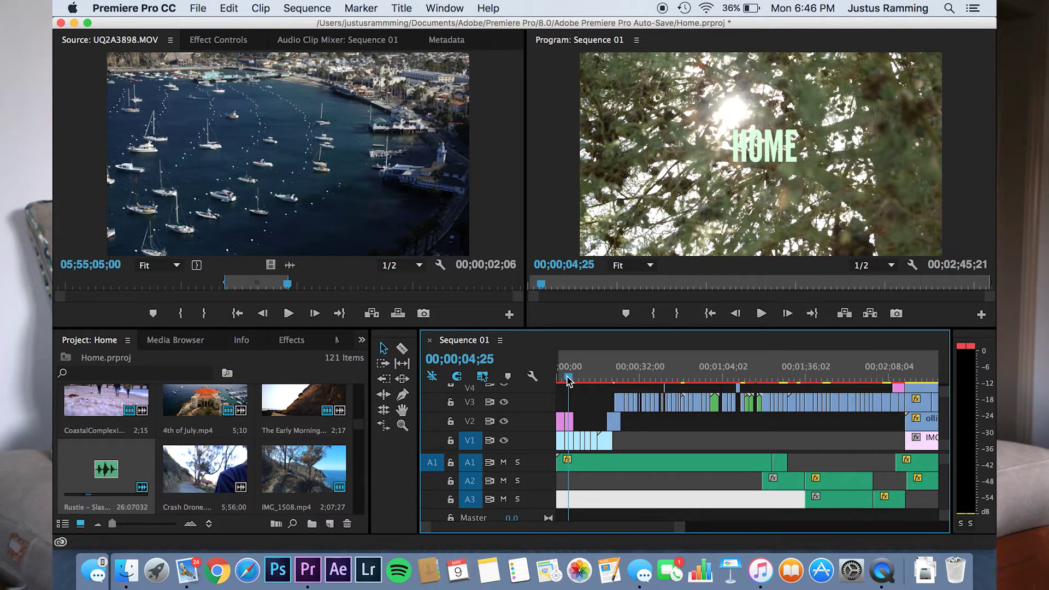
pyautogui.moveTo(568, 380)
pyautogui.mouseDown()
pyautogui.moveTo(555, 380)
pyautogui.moveTo(573, 380)
pyautogui.mouseUp()
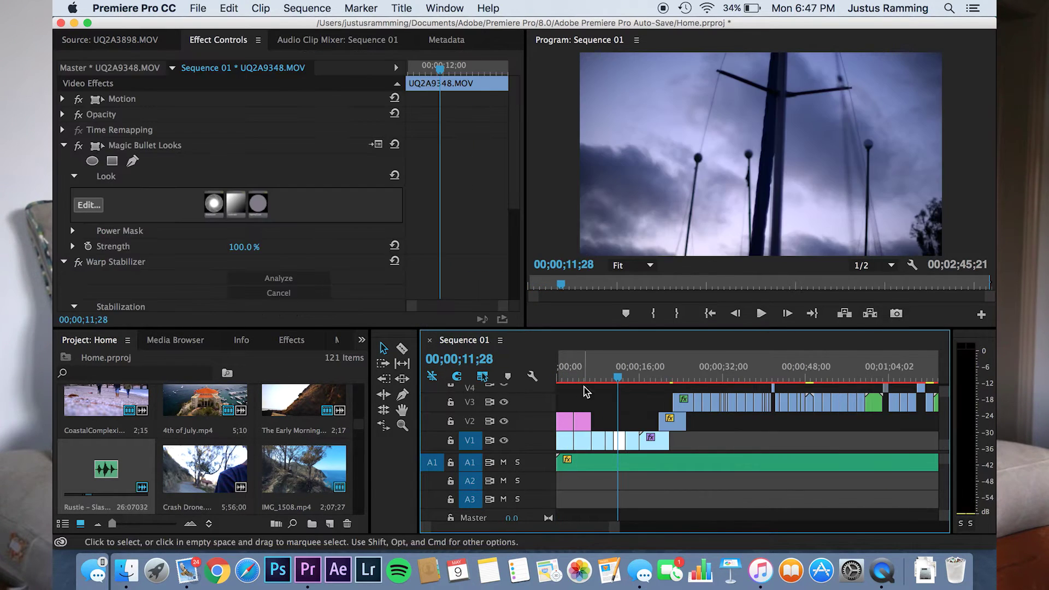
# Step: Play the UQ2A9348.MOV mast shot in the sequence to review it with its current effects
pyautogui.moveTo(617, 377); pyautogui.dragTo(617, 375)
pyautogui.press('space')
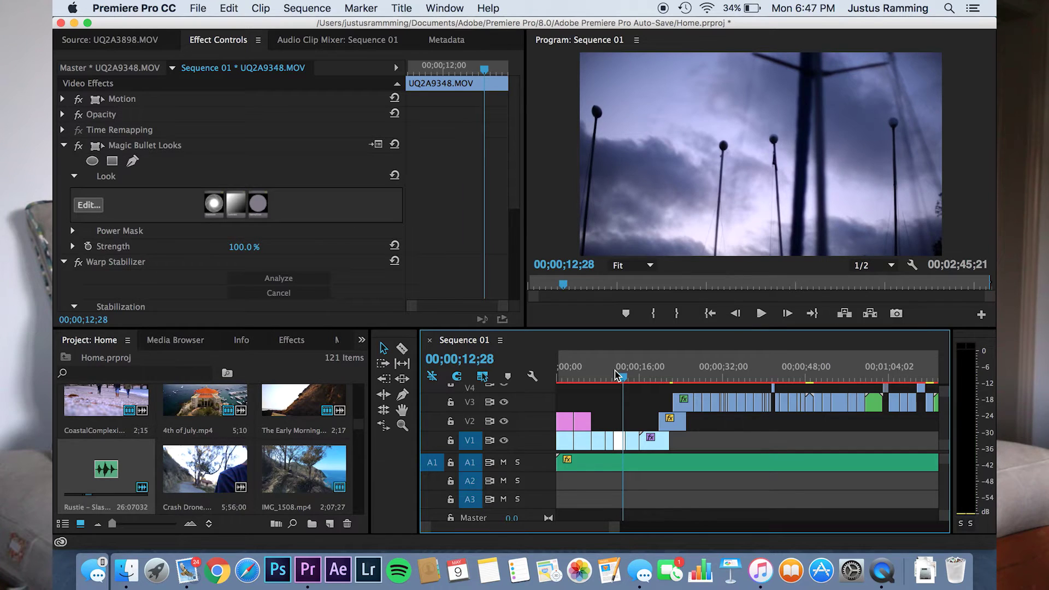
pyautogui.click(616, 374)
pyautogui.press('space')
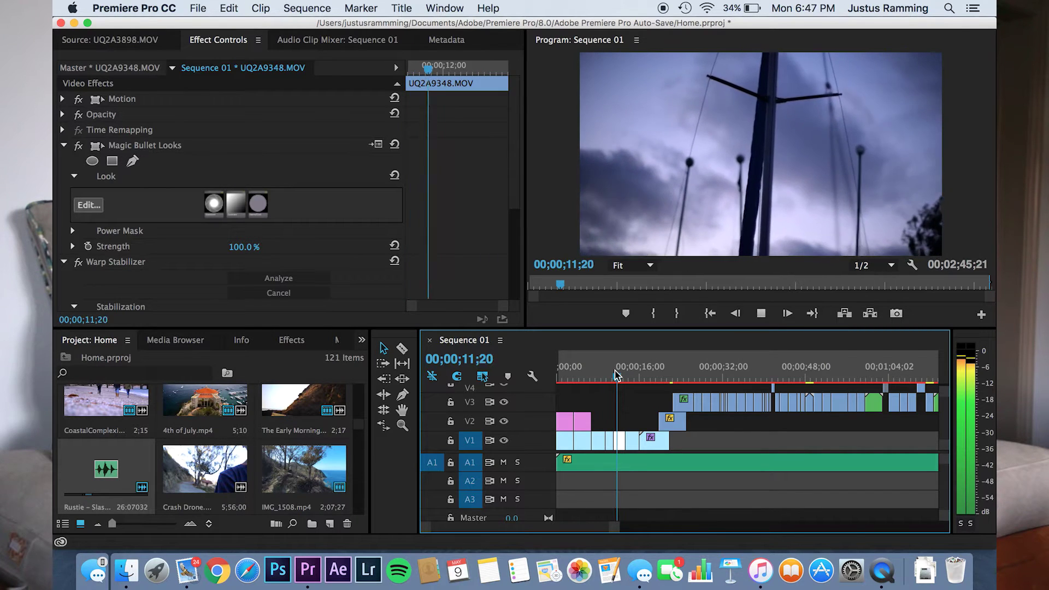
pyautogui.press('space')
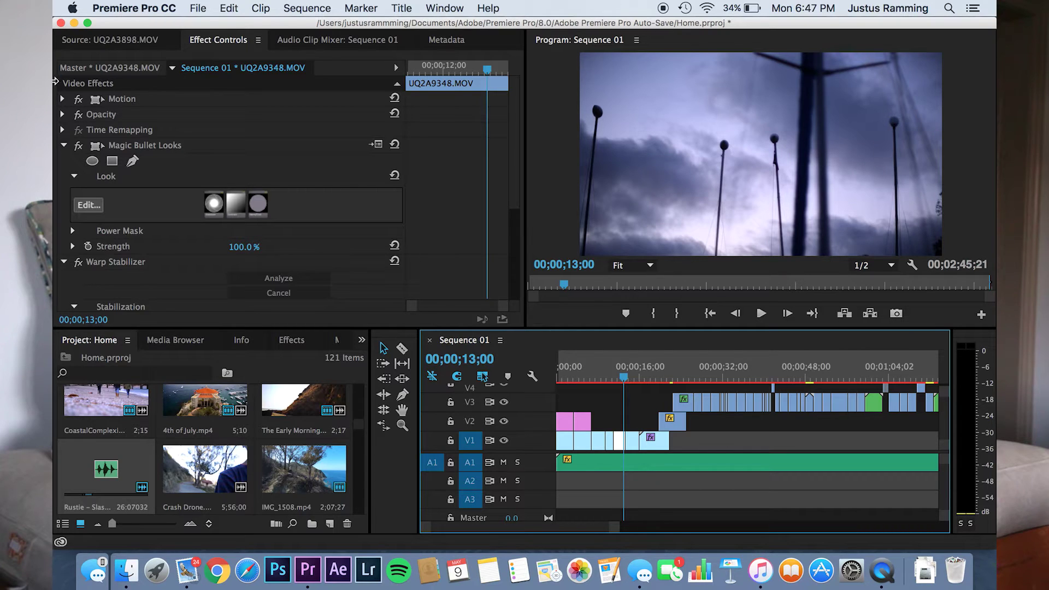
# Step: Disable Magic Bullet Looks and Warp Stabilizer on the UQ2A9348.MOV clip and replay the shot to judge the raw camera shake
pyautogui.click(80, 146)
pyautogui.click(83, 262)
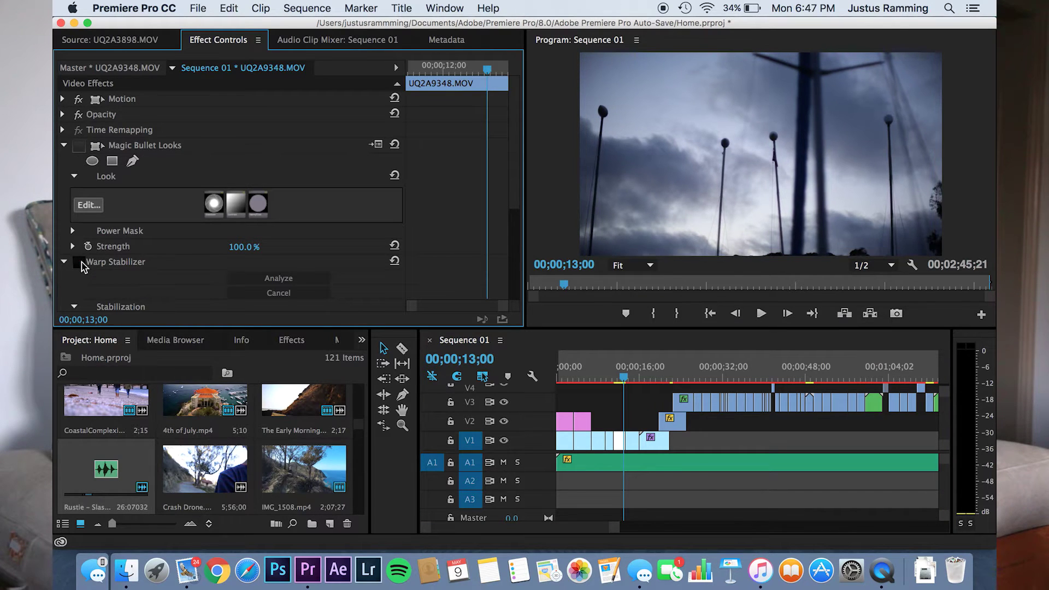
pyautogui.click(613, 380)
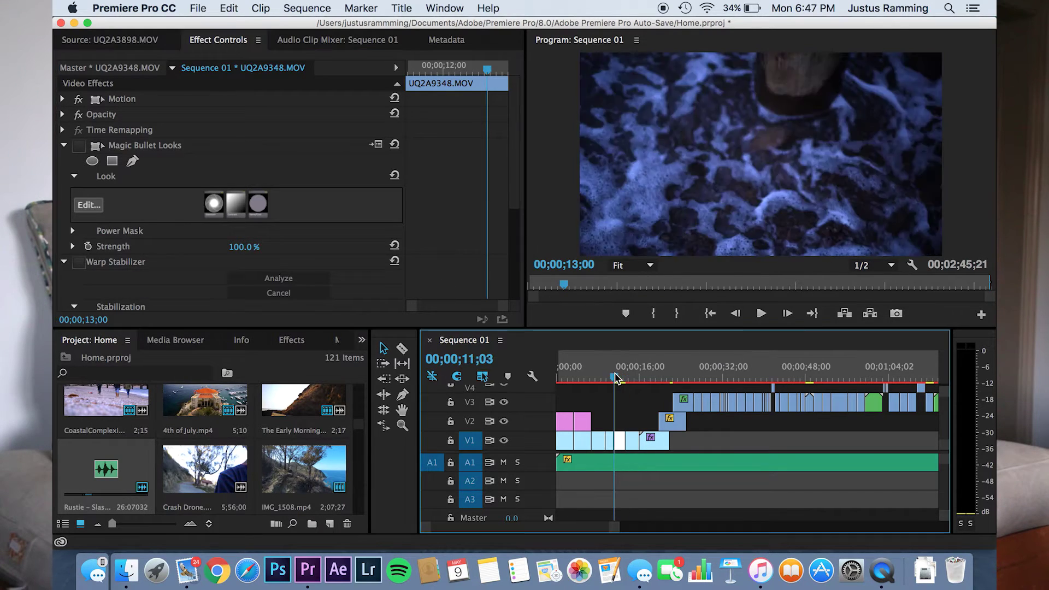
pyautogui.press('space')
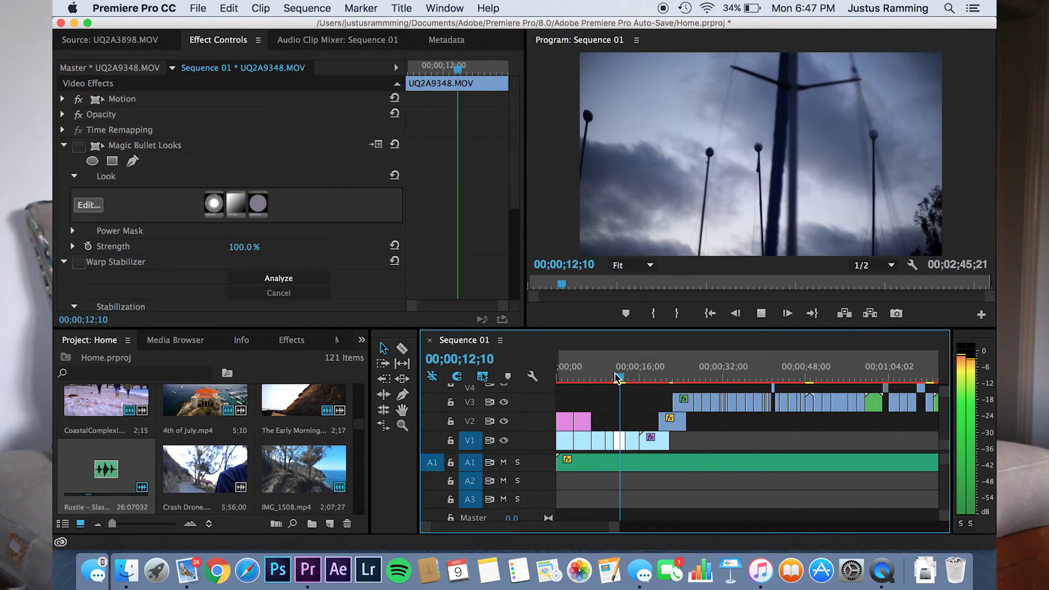
pyautogui.click(615, 377)
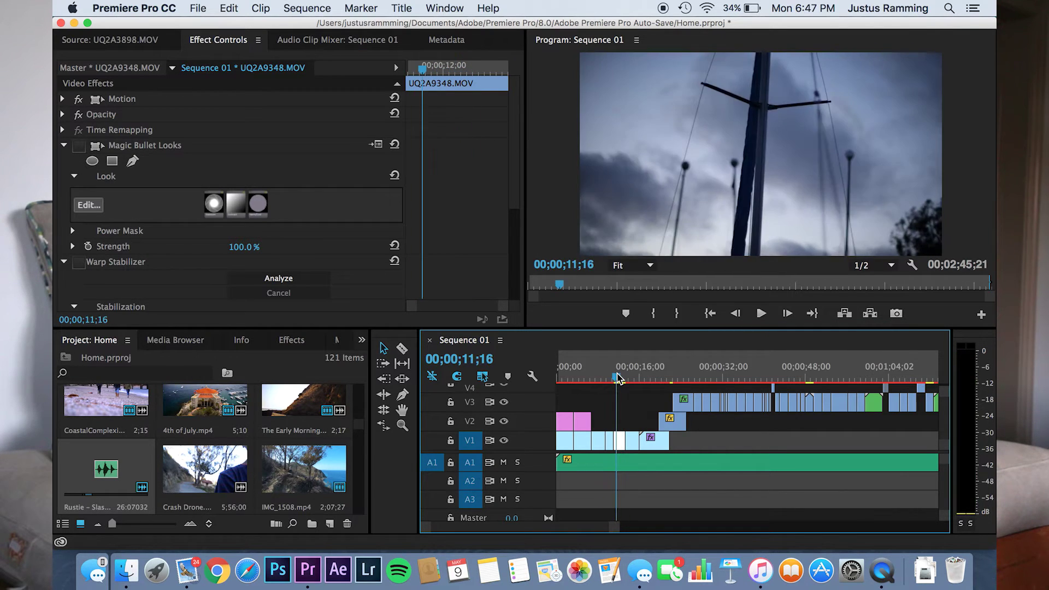
pyautogui.press('space')
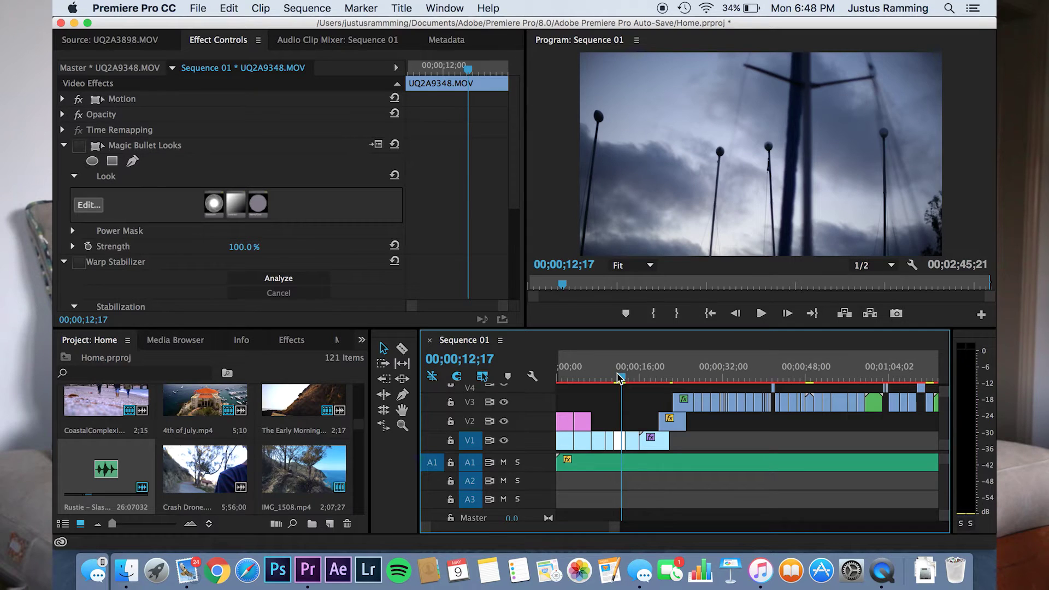
pyautogui.click(614, 378)
pyautogui.press('space')
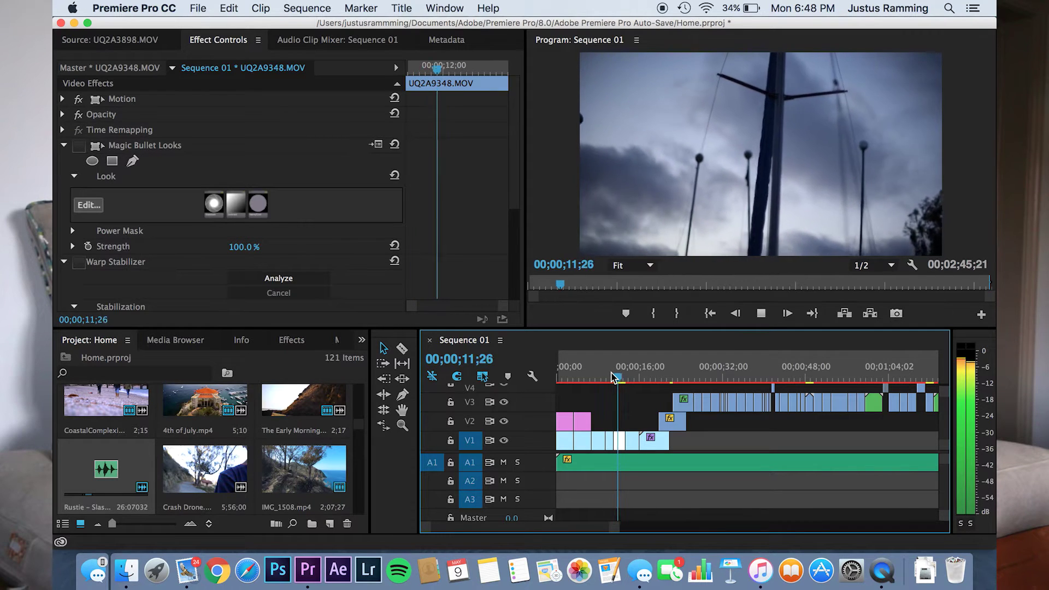
pyautogui.press('space')
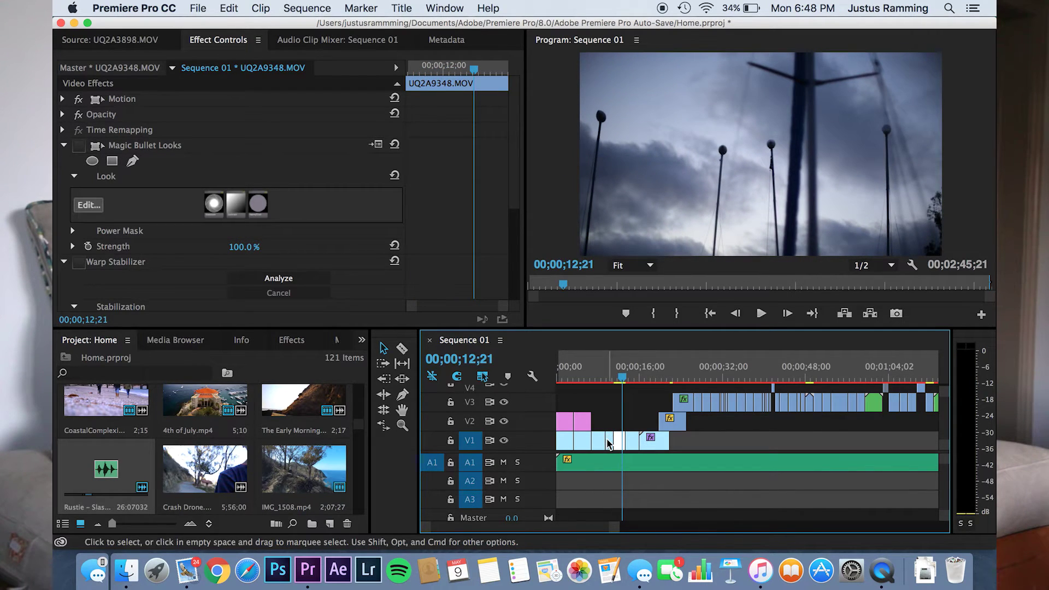
# Step: Return to the start of the UQ2A9348.MOV clip and delete its Warp Stabilizer effect
pyautogui.press('=')
pyautogui.press('=')
pyautogui.moveTo(721, 377)
pyautogui.mouseDown()
pyautogui.moveTo(738, 373)
pyautogui.moveTo(717, 376)
pyautogui.mouseUp()
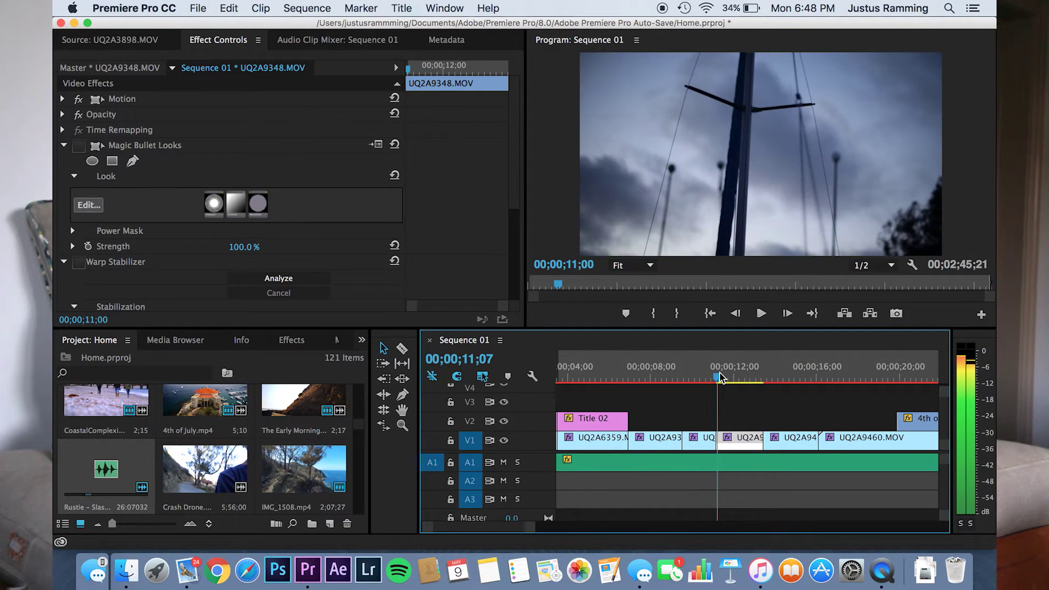
pyautogui.click(284, 343)
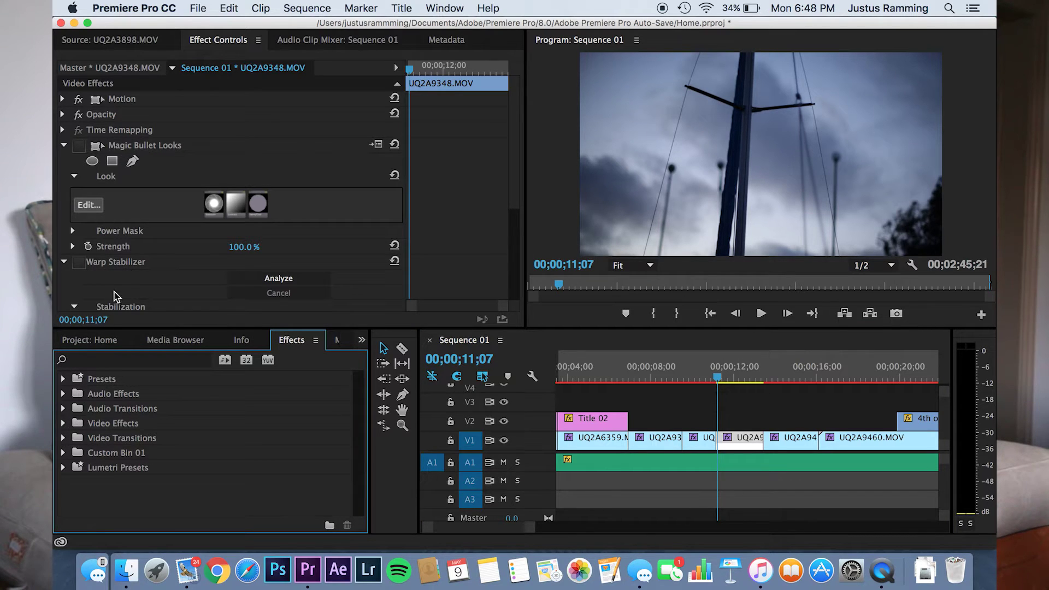
pyautogui.click(128, 264)
pyautogui.press('Delete')
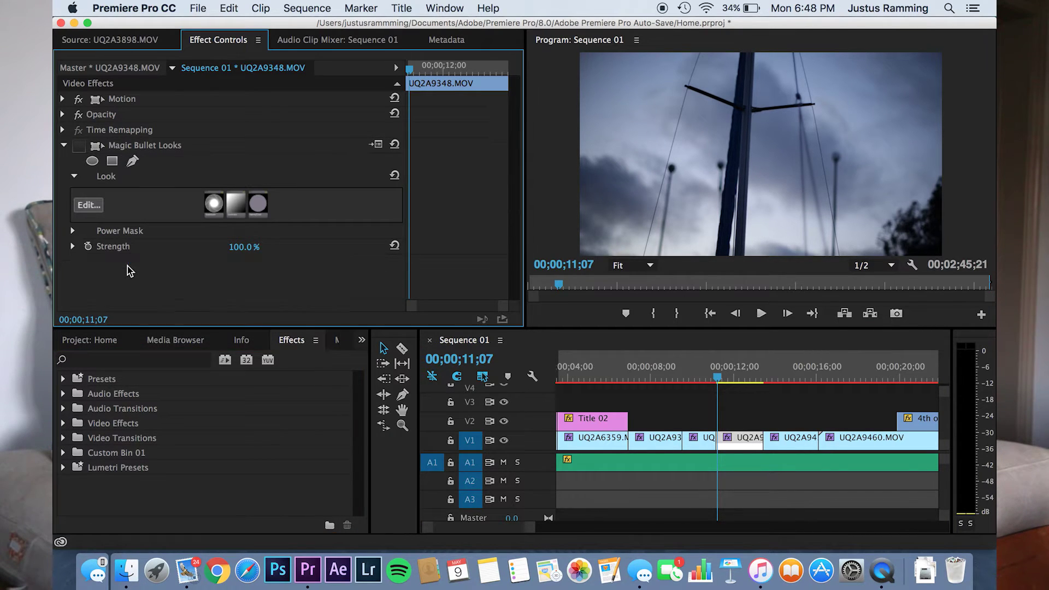
# Step: Apply the Warp Stabilizer effect from the Distort video effects to the UQ2A9348.MOV clip
pyautogui.click(67, 424)
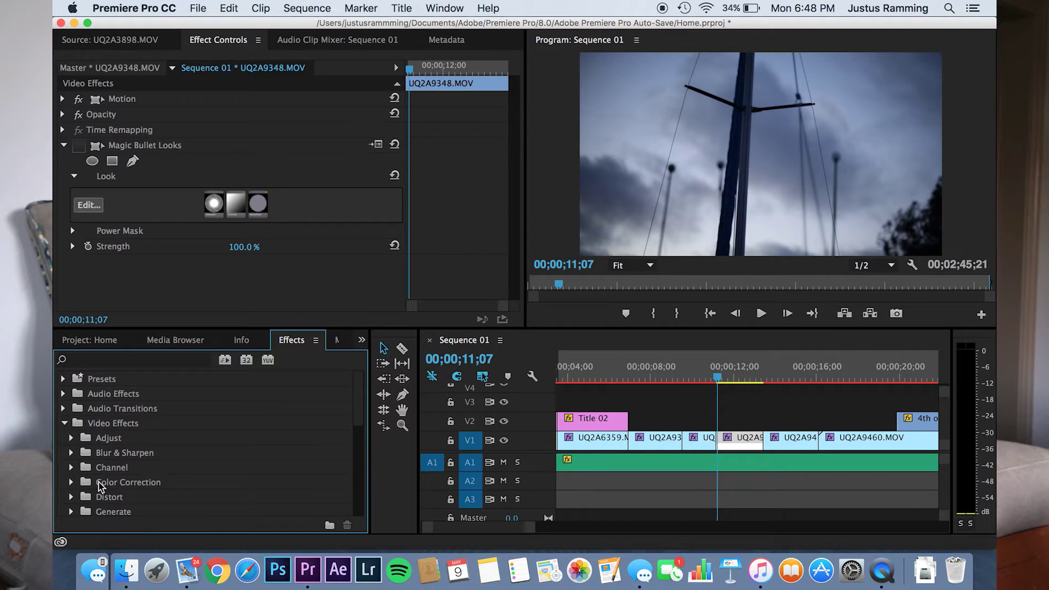
pyautogui.click(71, 497)
pyautogui.scroll(-5, 98, 491)
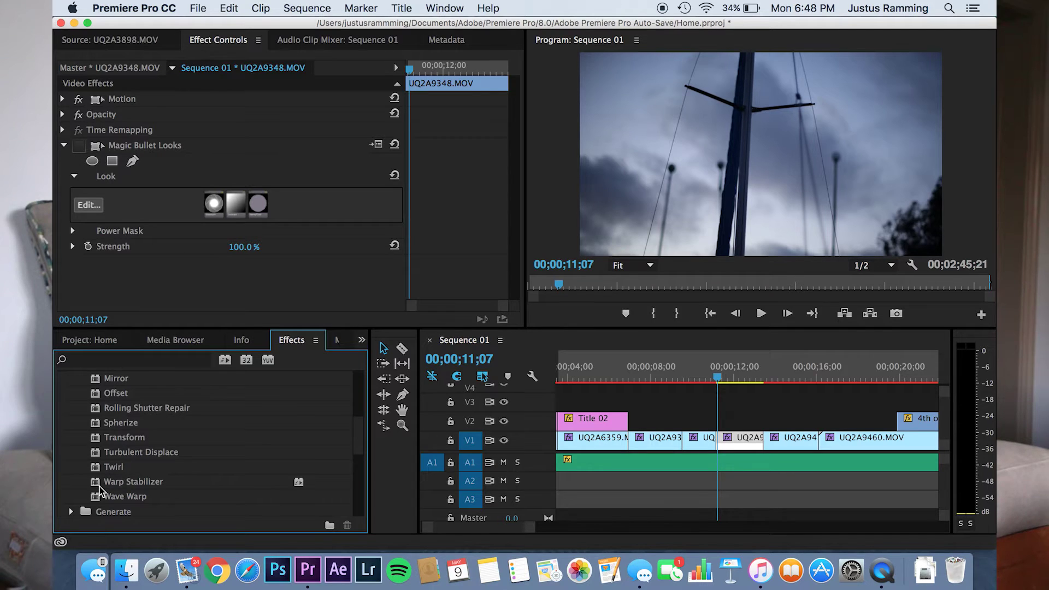
pyautogui.click(116, 480)
pyautogui.doubleClick(115, 481)
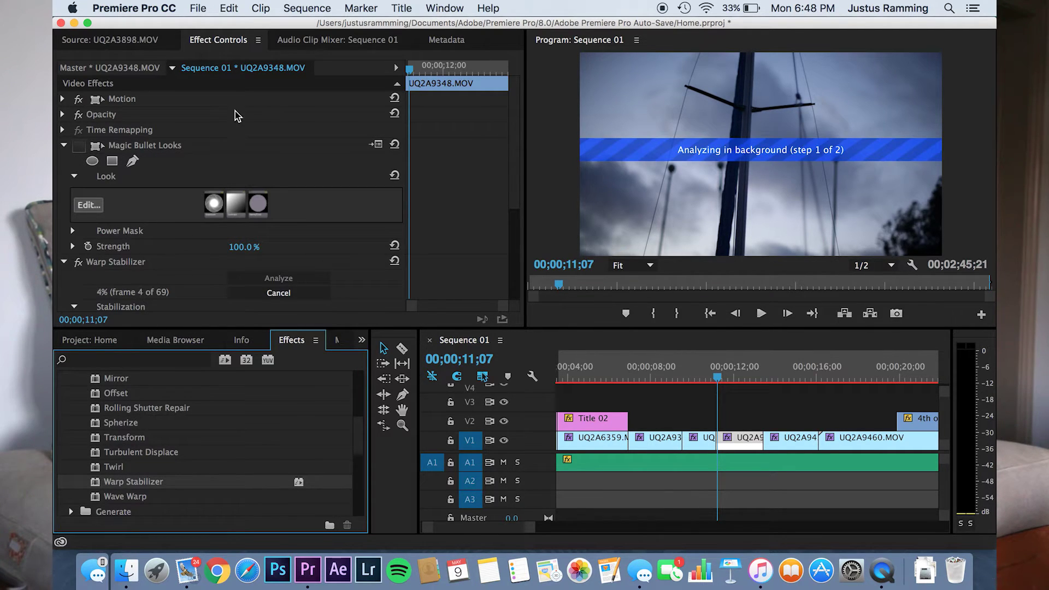
# Step: Set the Warp Stabilizer smoothness to 10% and play back the stabilized shot
pyautogui.scroll(-4, 227, 279)
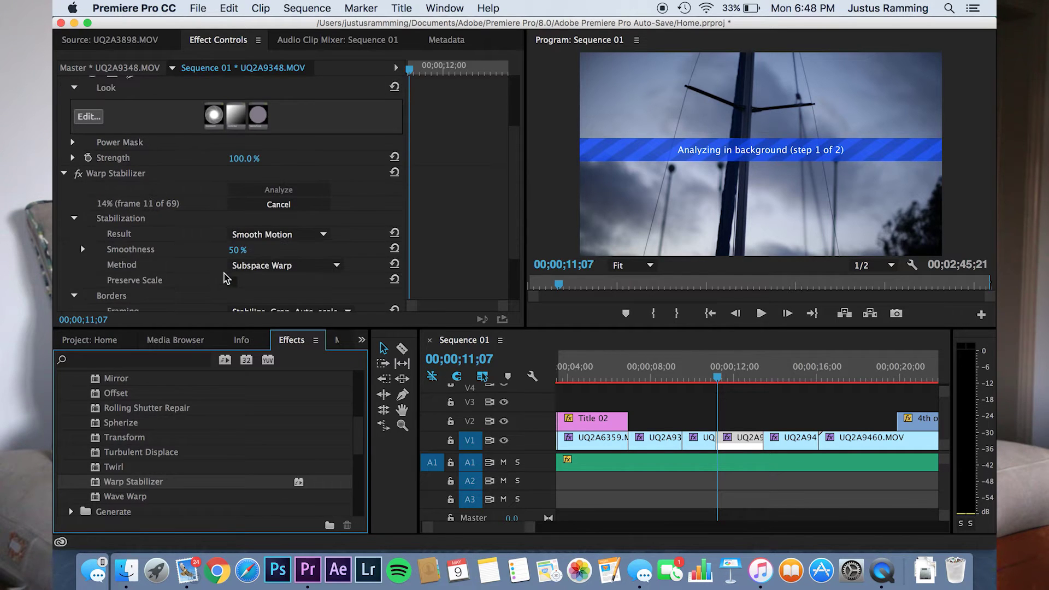
pyautogui.click(237, 250)
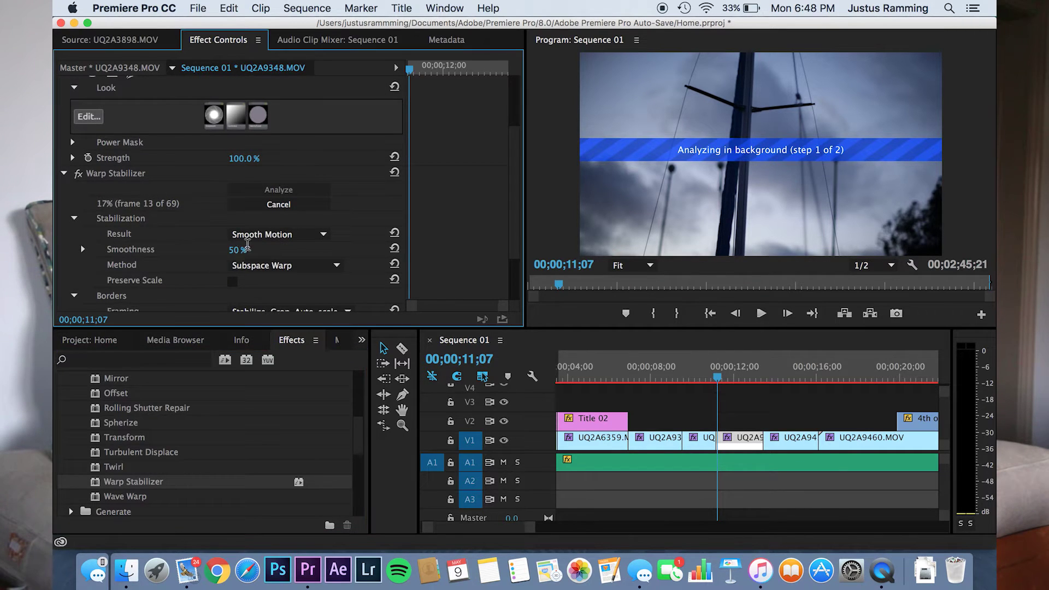
pyautogui.write('10')
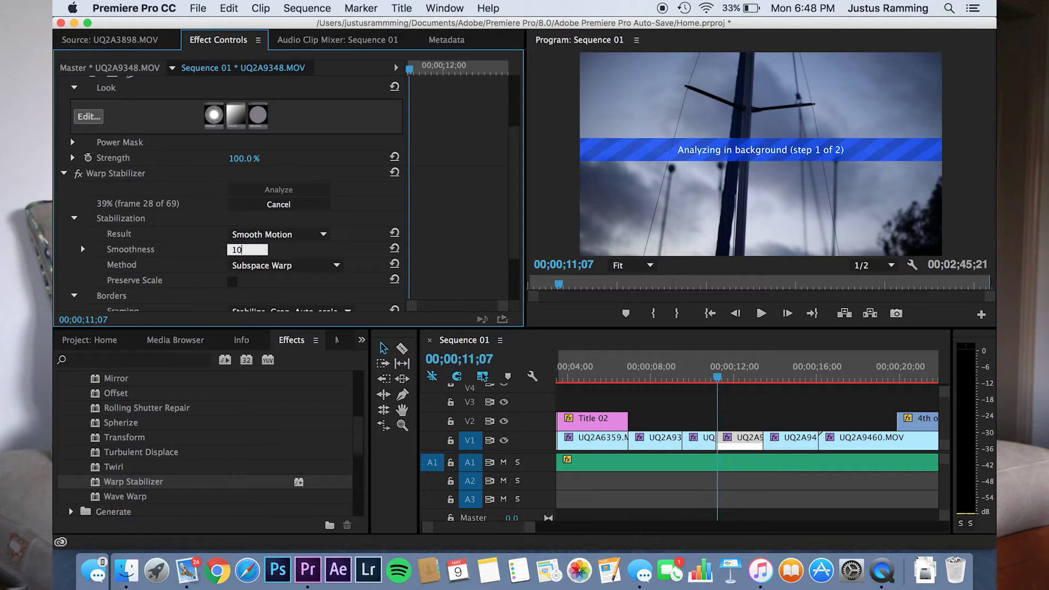
pyautogui.press('Return')
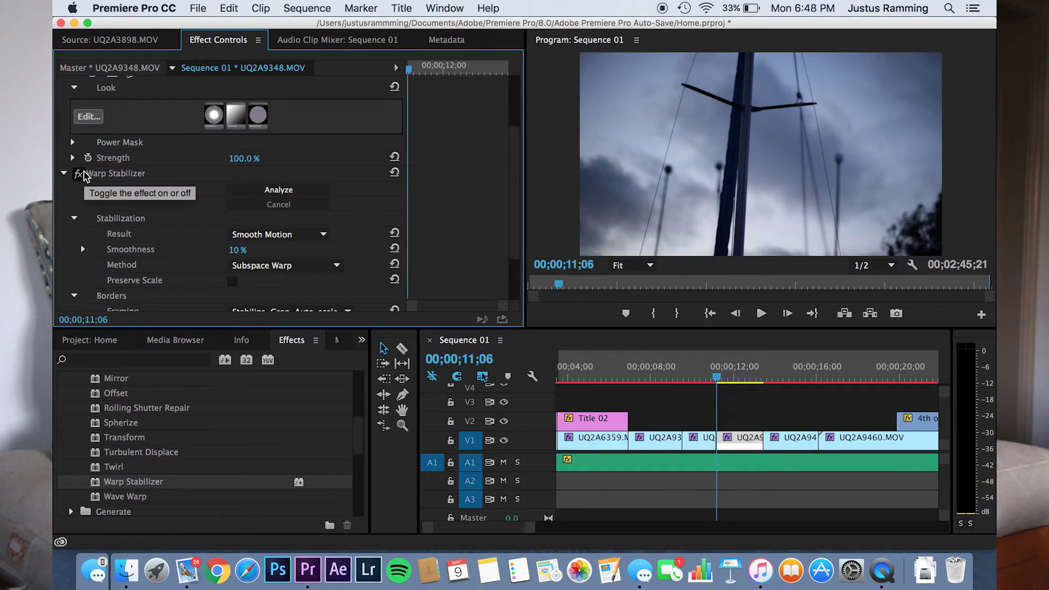
pyautogui.press('space')
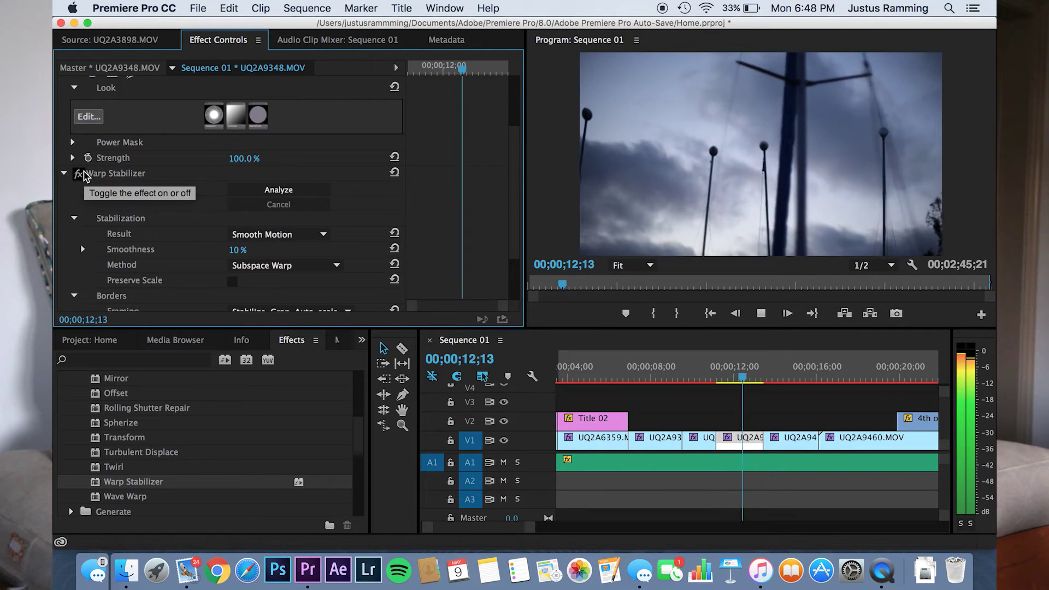
pyautogui.moveTo(726, 372); pyautogui.dragTo(722, 370)
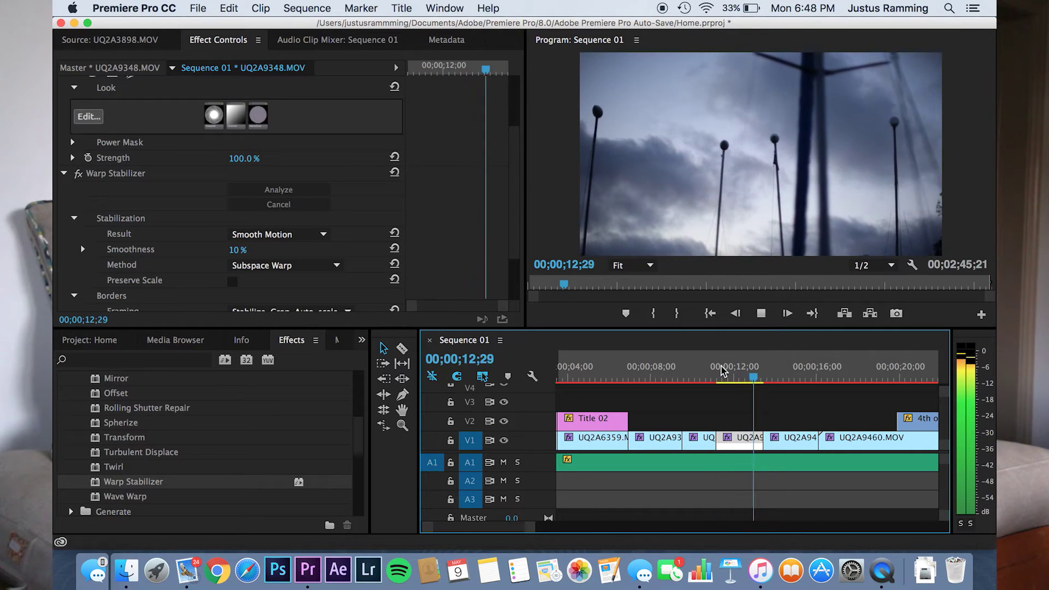
# Step: Set the Warp Stabilizer smoothness to 25% on the UQ2A9348.MOV clip
pyautogui.moveTo(722, 372)
pyautogui.mouseDown()
pyautogui.moveTo(757, 371)
pyautogui.moveTo(733, 371)
pyautogui.mouseUp()
pyautogui.click(237, 250)
pyautogui.write('25')
pyautogui.press('Return')
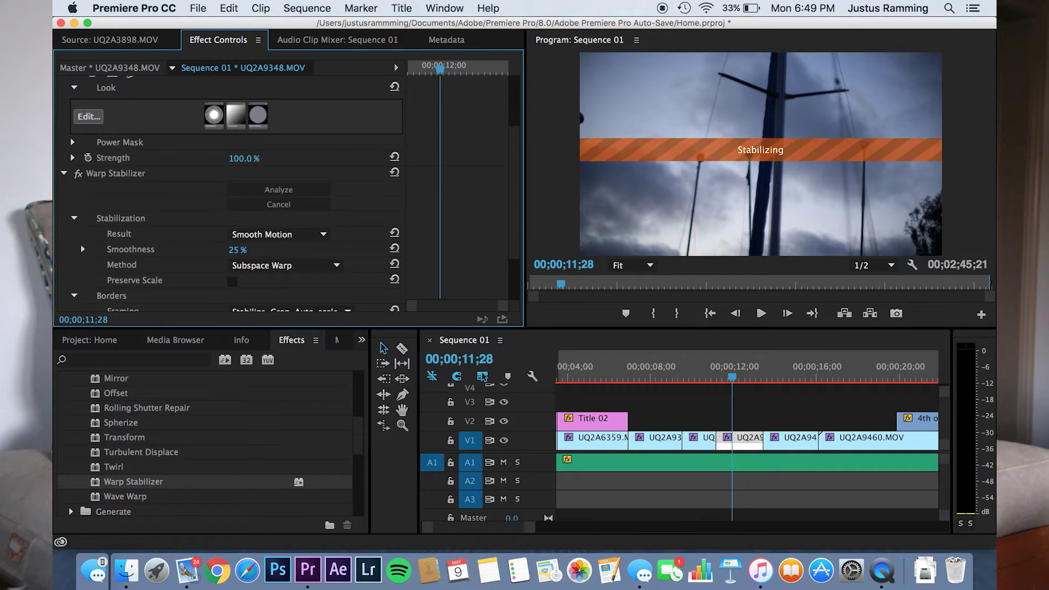
# Step: Replay the UQ2A9348.MOV clip several times to judge the stabilization at 25% smoothness
pyautogui.click(718, 375)
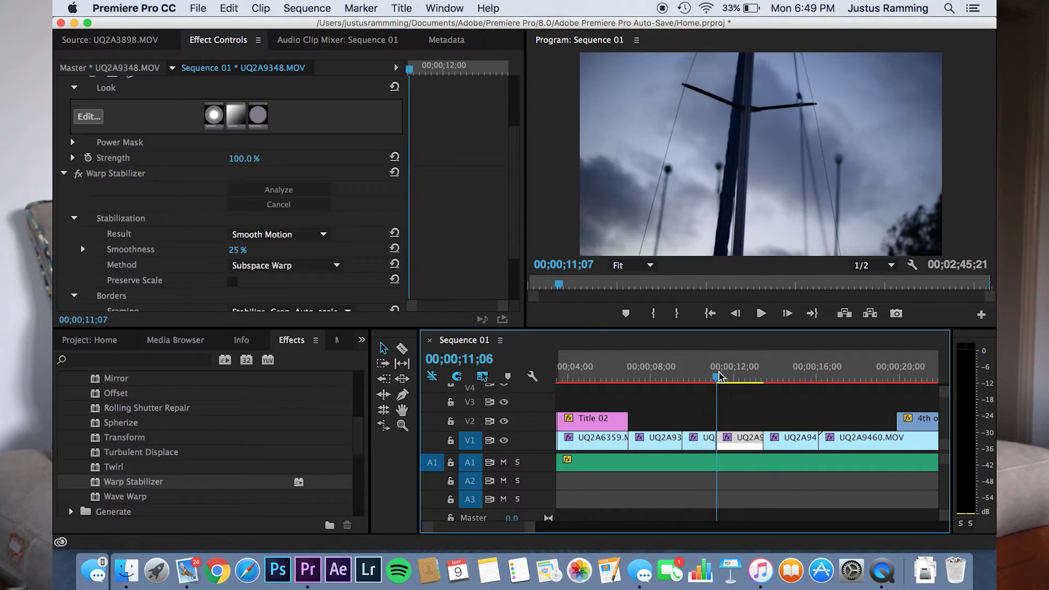
pyautogui.press('space')
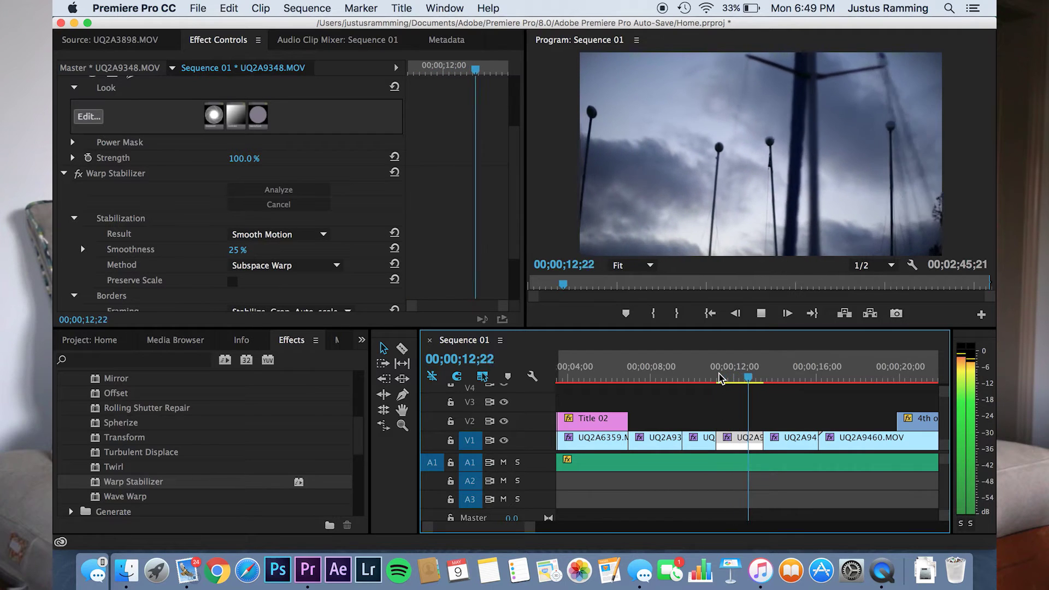
pyautogui.click(720, 377)
pyautogui.press('space')
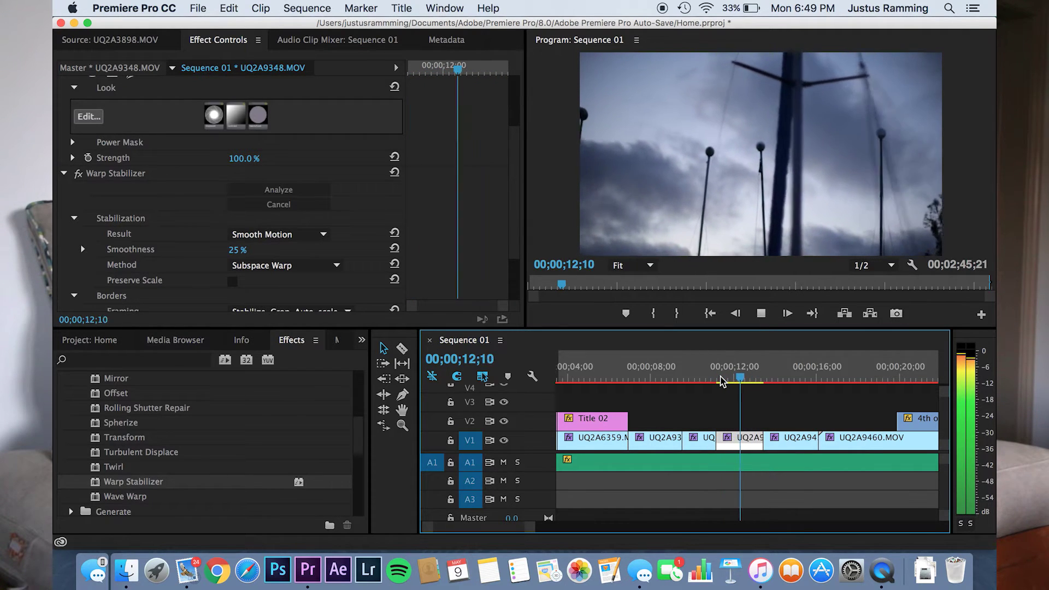
pyautogui.click(728, 377)
pyautogui.click(741, 377)
pyautogui.press('space')
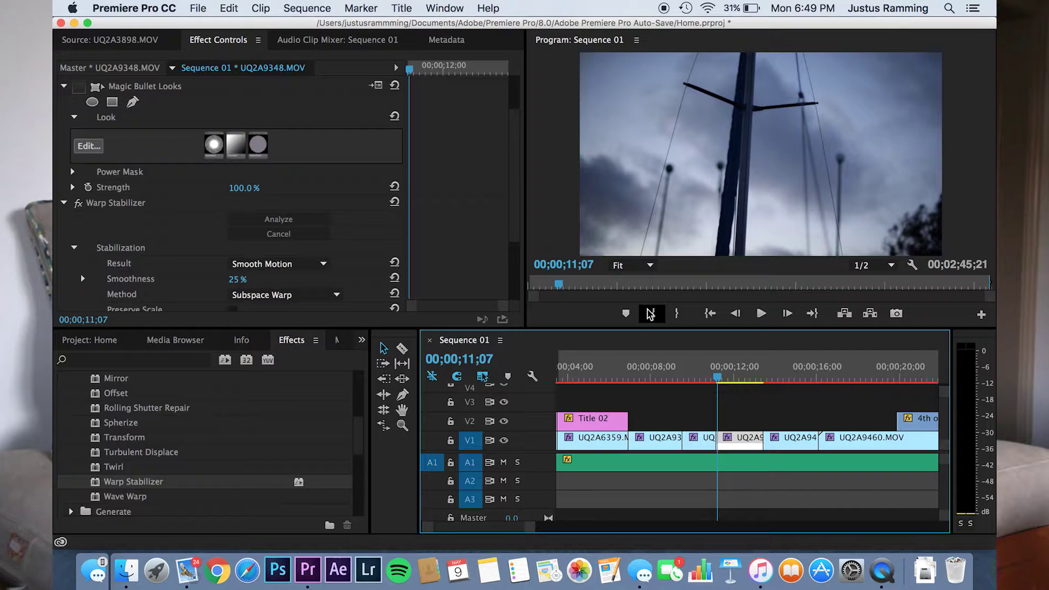
# Step: Turn on the Magic Bullet Looks effect on the UQ2A9348.MOV clip and open its look editor
pyautogui.scroll(3, 82, 228)
pyautogui.click(130, 153)
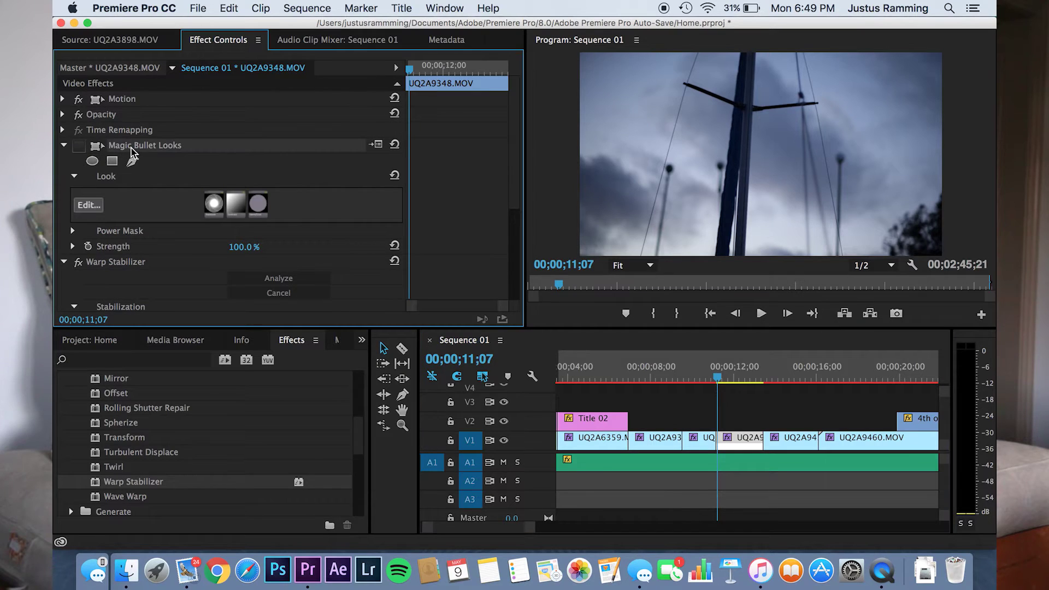
pyautogui.click(76, 146)
pyautogui.click(77, 147)
pyautogui.click(76, 146)
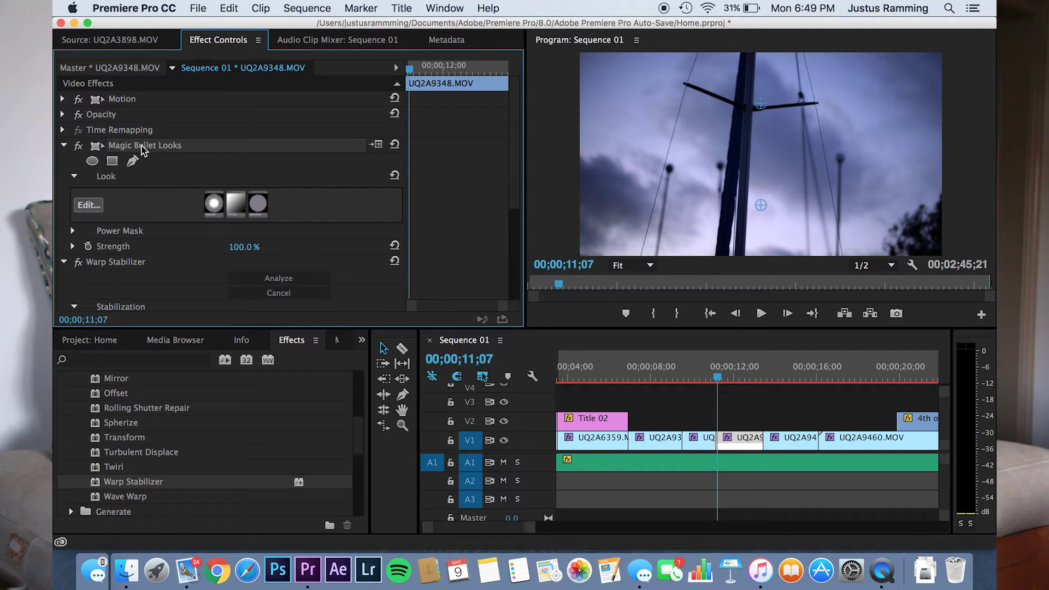
pyautogui.click(89, 205)
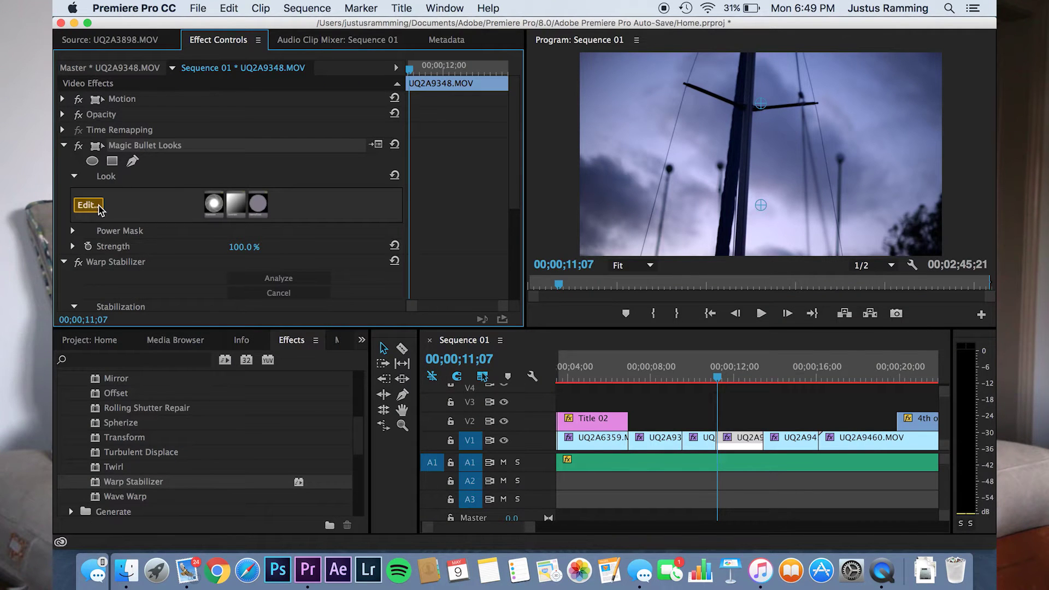
pyautogui.click(99, 206)
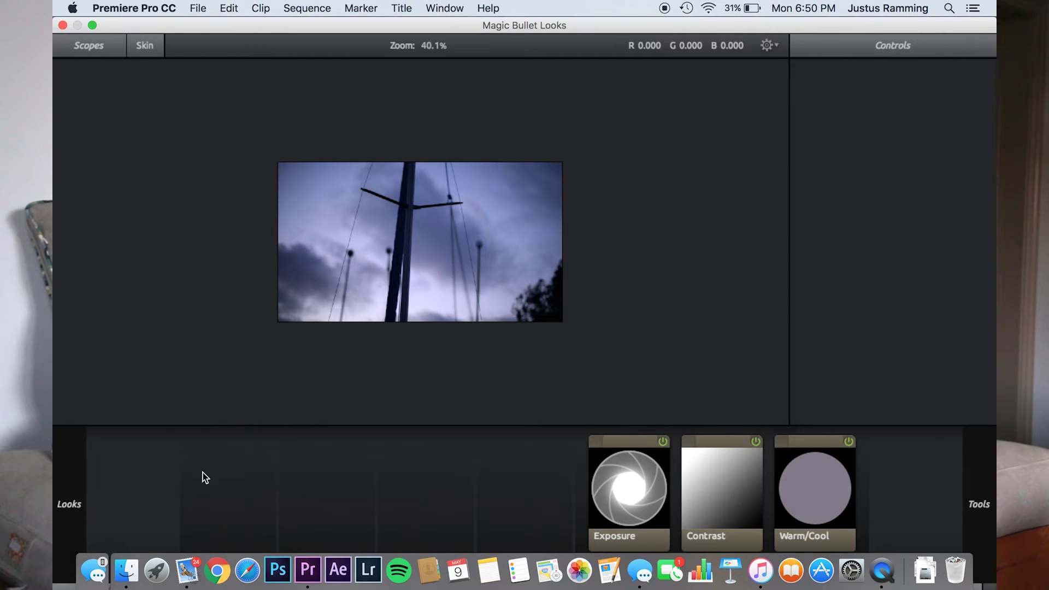
# Step: Browse the Post tools and the Classic Stock Emulation looks, previewing the Subtle Film look on the shot
pyautogui.moveTo(993, 197)
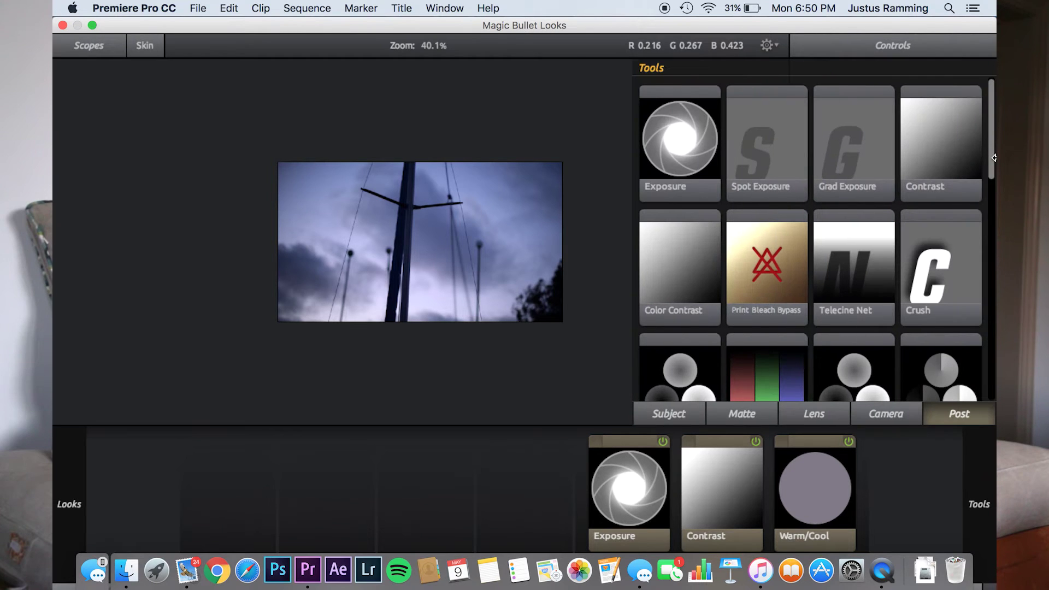
pyautogui.scroll(-10, 853, 147)
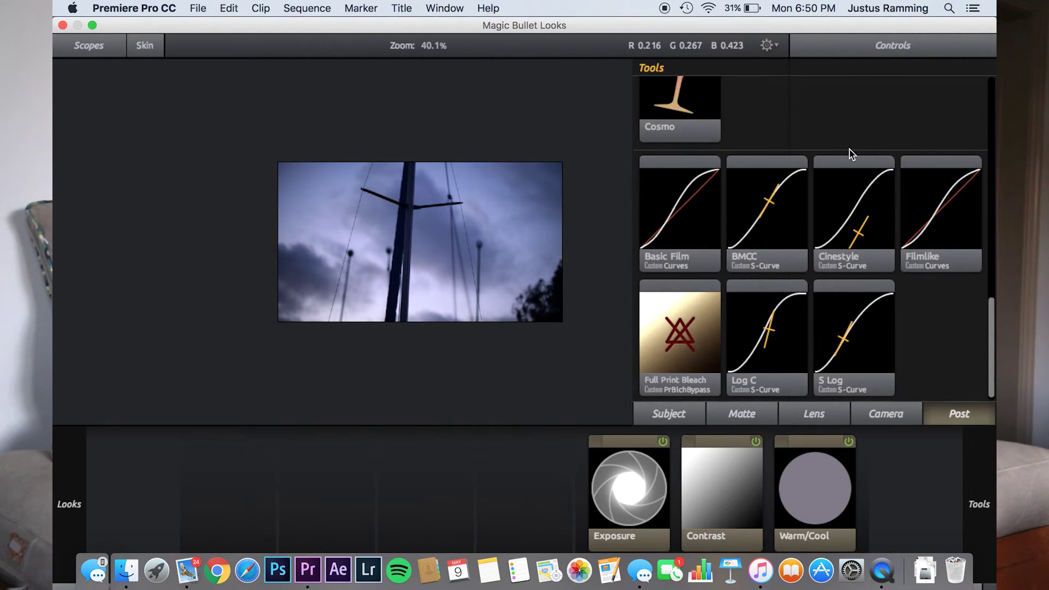
pyautogui.moveTo(56, 244)
pyautogui.scroll(-5, 189, 240)
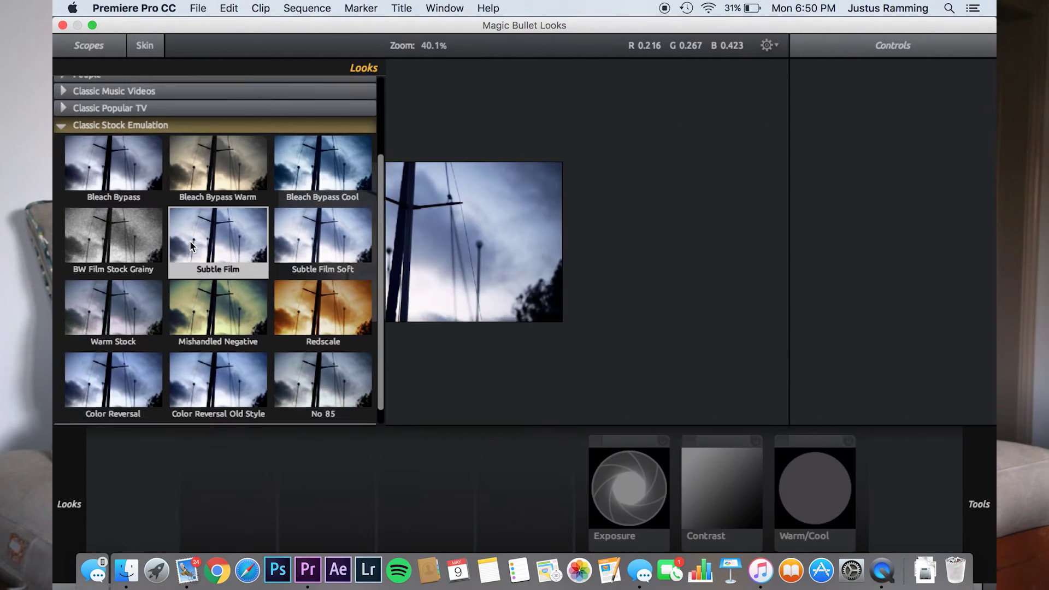
pyautogui.click(189, 240)
pyautogui.scroll(5, 189, 241)
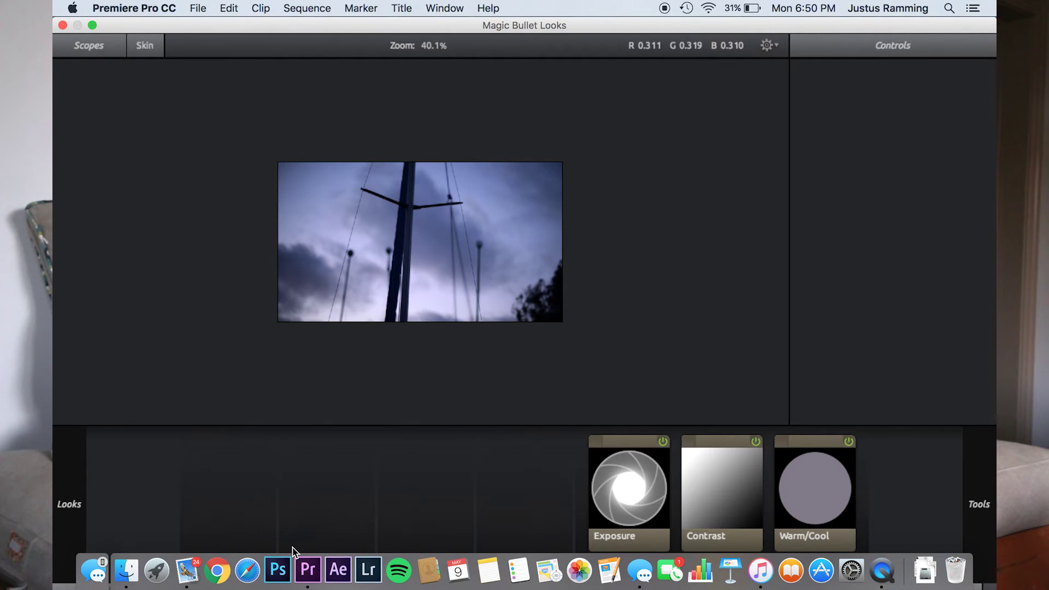
# Step: Look through the available look tools in the Lens, Matte, Camera and Post categories
pyautogui.moveTo(993, 156)
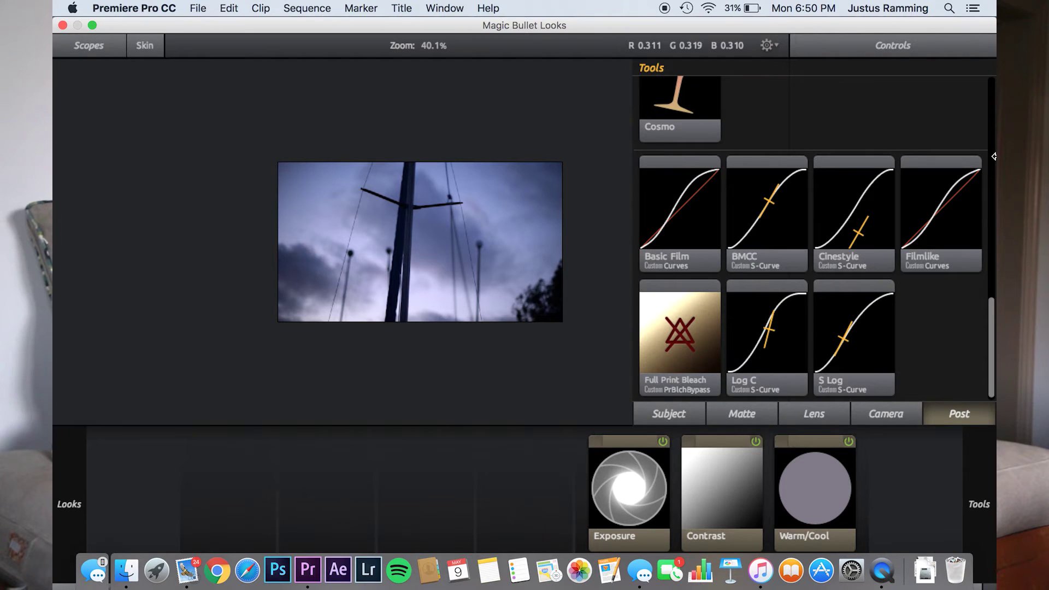
pyautogui.scroll(10, 858, 190)
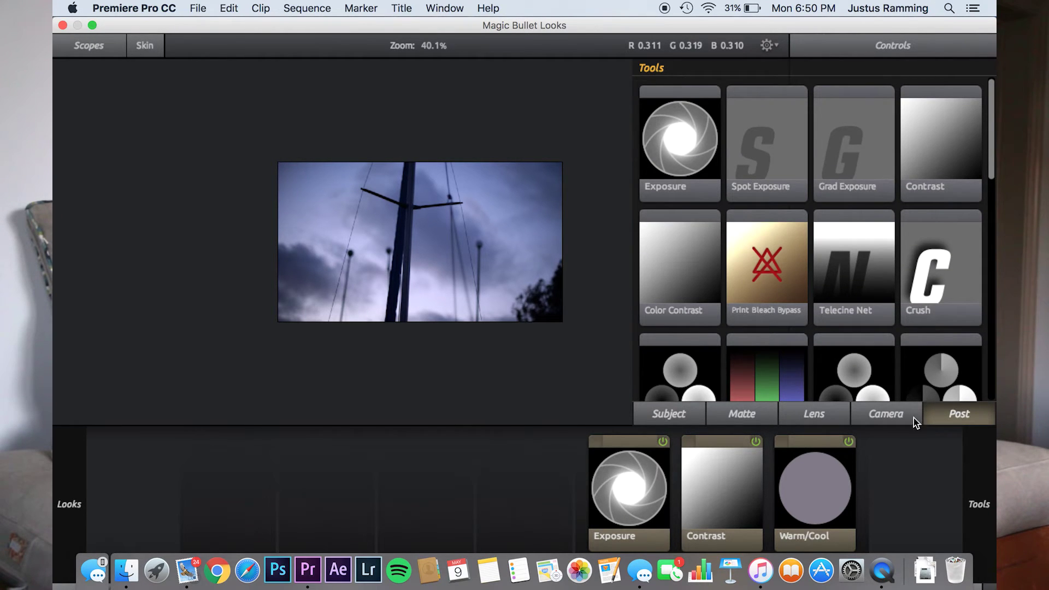
pyautogui.click(899, 417)
pyautogui.click(787, 417)
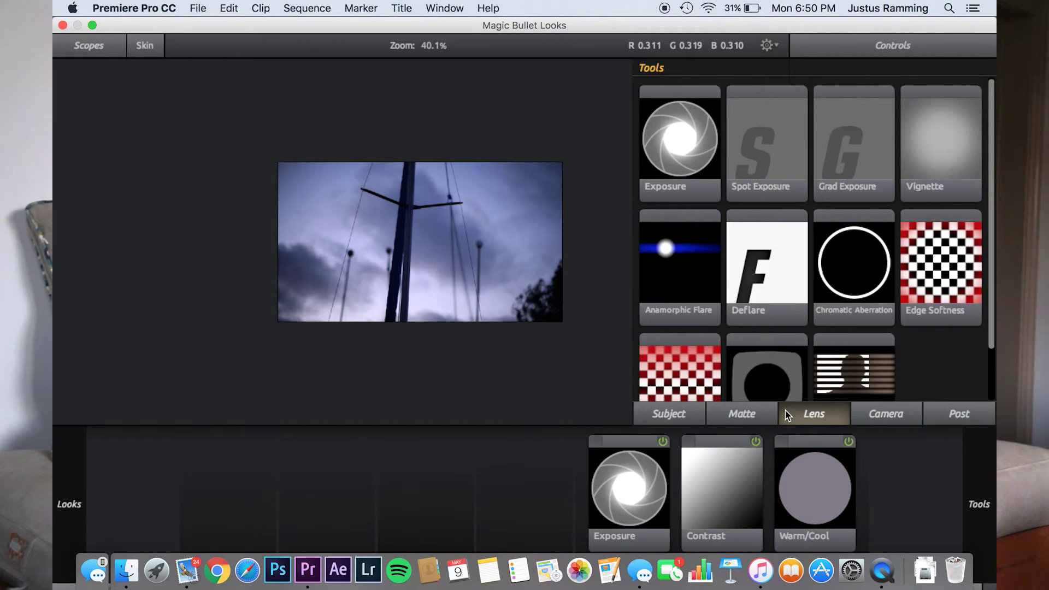
pyautogui.click(758, 414)
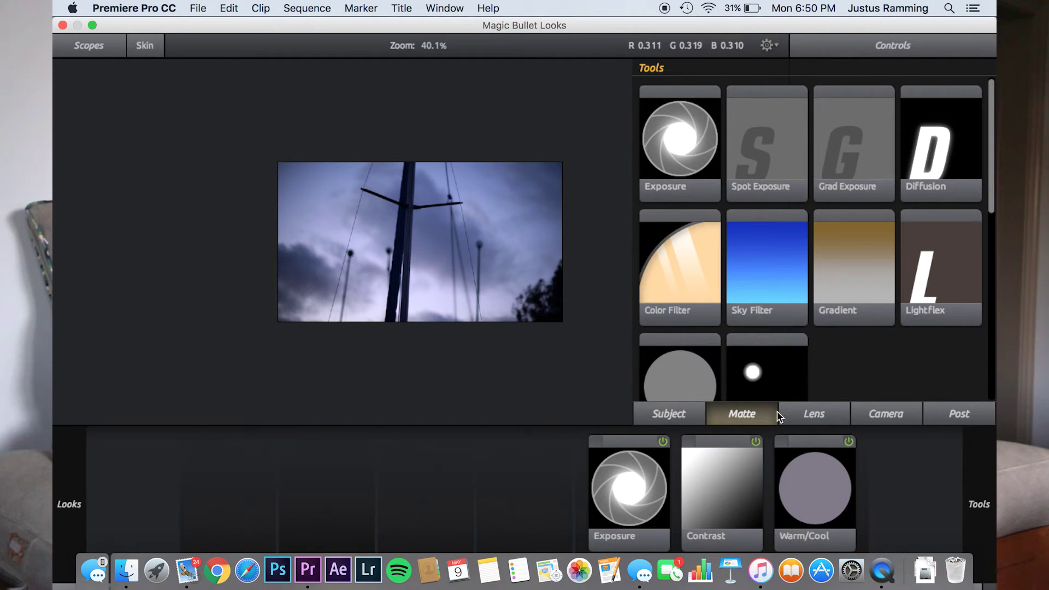
pyautogui.click(839, 418)
pyautogui.click(873, 423)
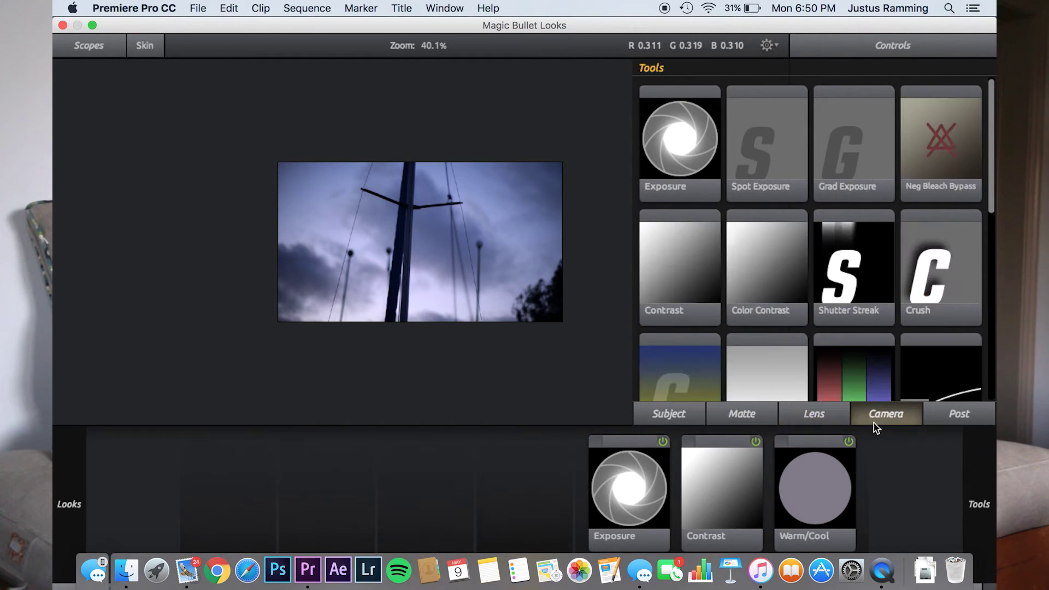
pyautogui.click(942, 421)
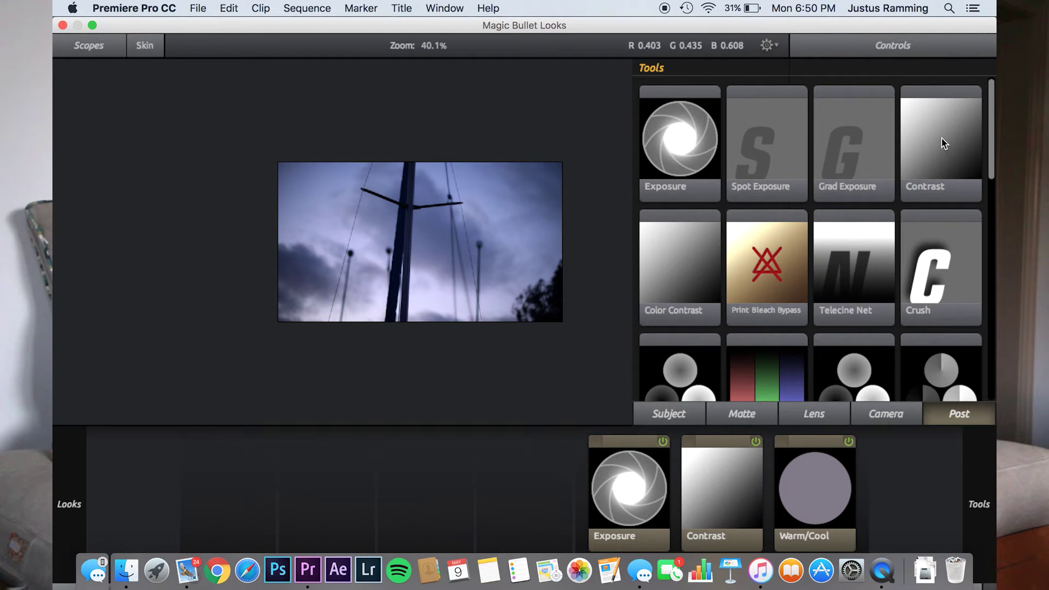
pyautogui.scroll(-5, 848, 364)
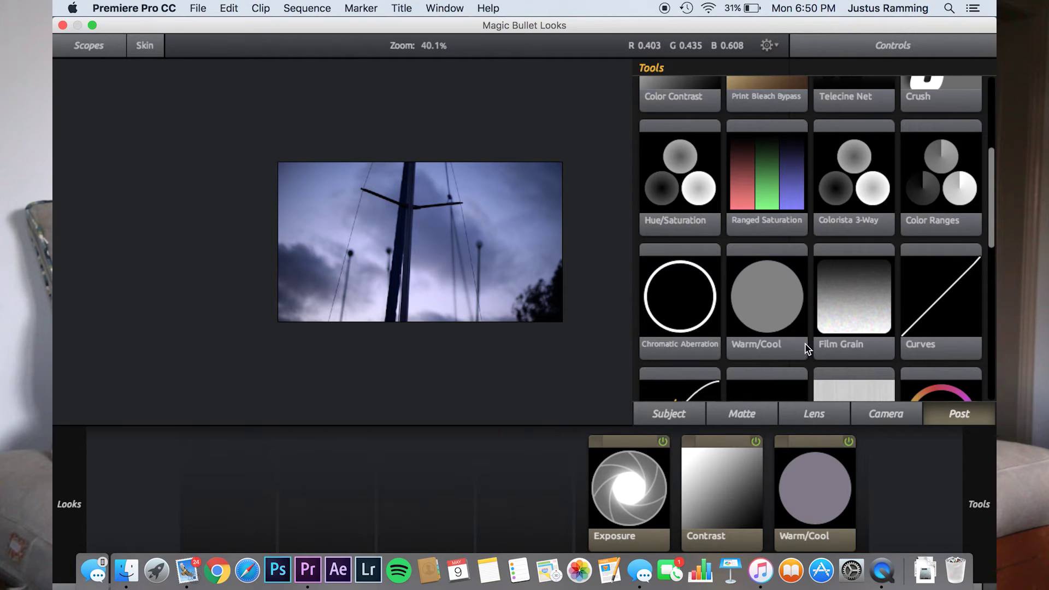
# Step: Reset the Warm/Cool tool, then try a Warm/Cool value of -0.308 with a tint of +0.278
pyautogui.click(789, 508)
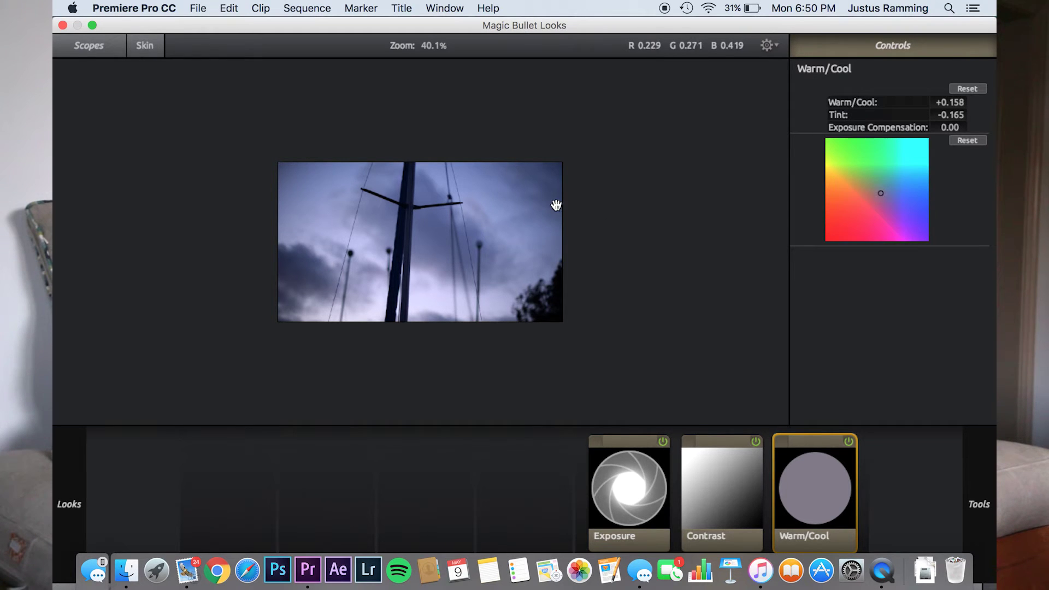
pyautogui.scroll(5, 555, 206)
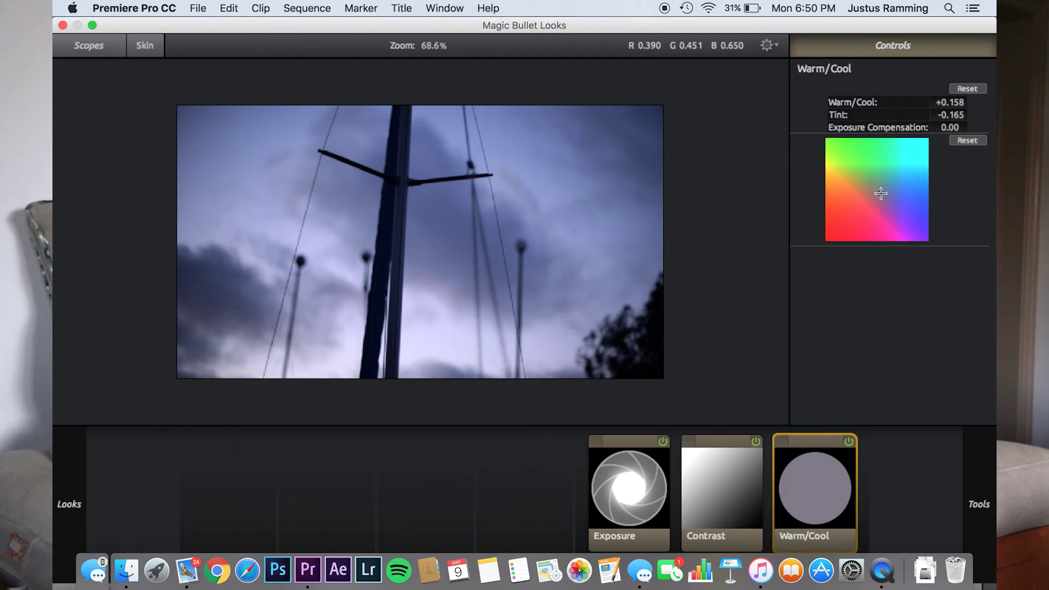
pyautogui.click(967, 88)
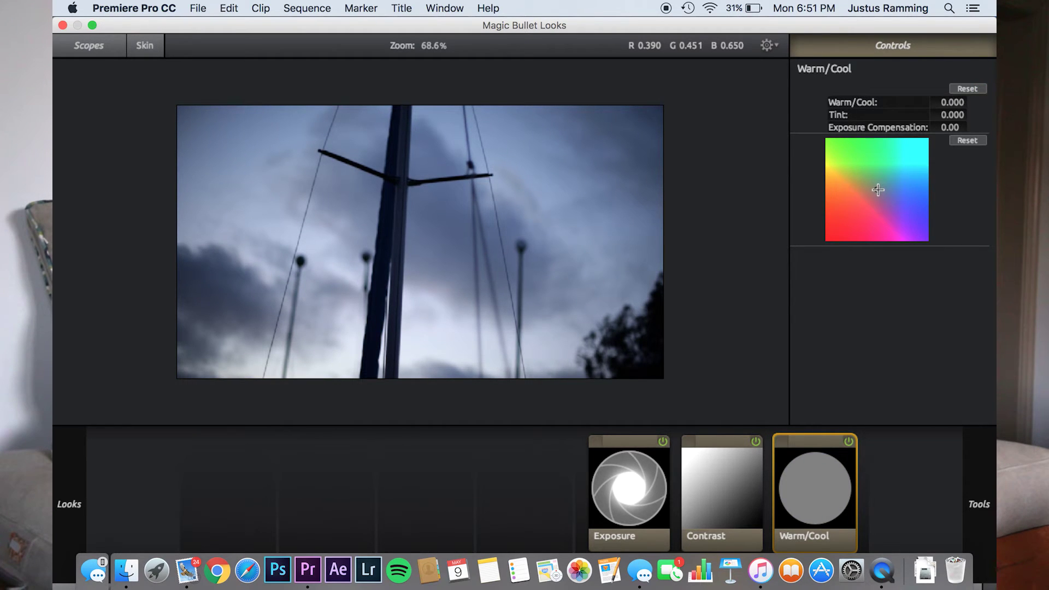
pyautogui.moveTo(878, 190); pyautogui.dragTo(868, 182)
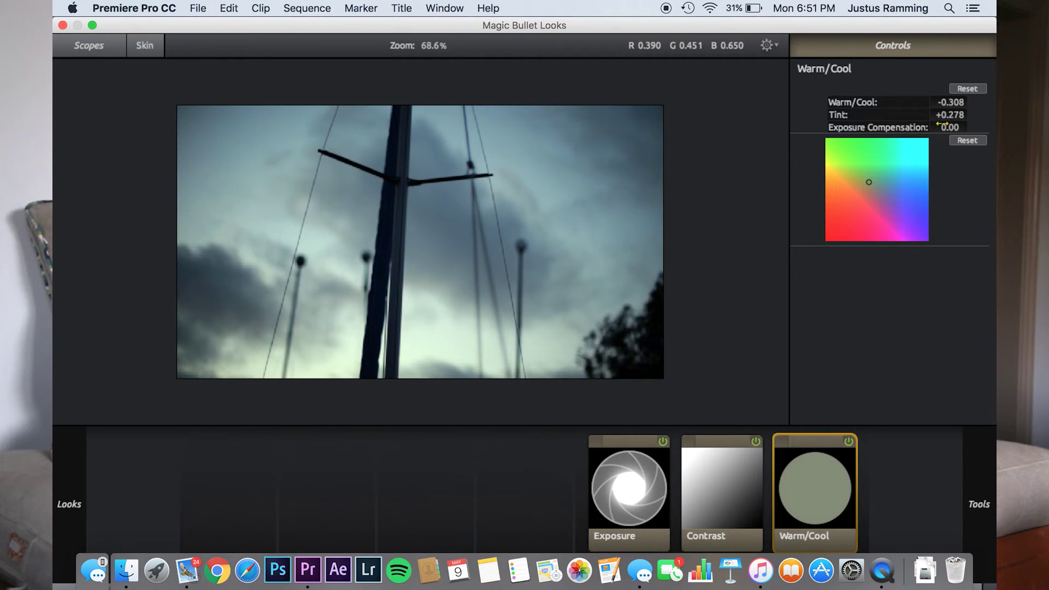
# Step: Undo the trial changes to the Warm/Cool tool and try resetting and adjusting its values again
pyautogui.click(977, 89)
pyautogui.press('super+z')
pyautogui.press('super+z')
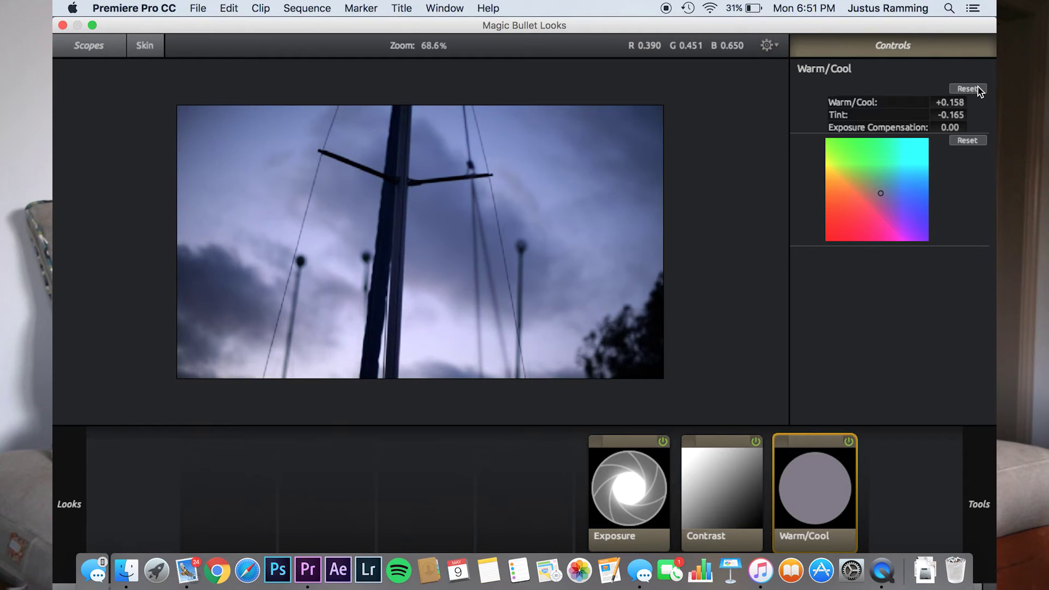
pyautogui.click(978, 89)
pyautogui.moveTo(953, 102)
pyautogui.mouseDown()
pyautogui.moveTo(978, 102)
pyautogui.moveTo(876, 102)
pyautogui.moveTo(963, 101)
pyautogui.moveTo(983, 114)
pyautogui.moveTo(923, 114)
pyautogui.moveTo(967, 115)
pyautogui.moveTo(950, 116)
pyautogui.mouseUp()
# Step: Switch the Contrast and Exposure tools off and back on to compare their effect on the shot
pyautogui.click(734, 500)
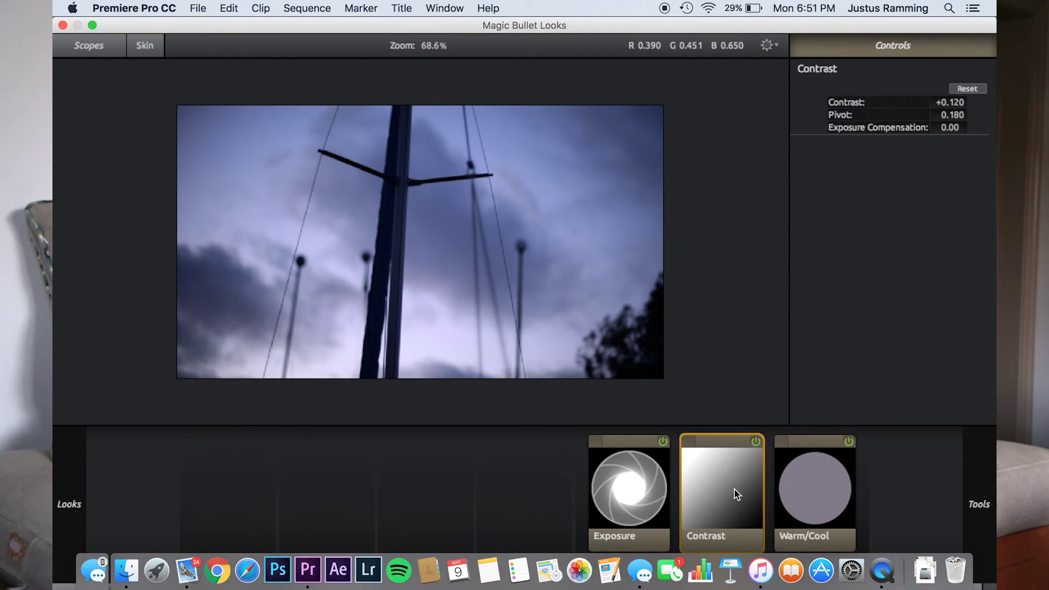
pyautogui.click(756, 442)
pyautogui.click(663, 443)
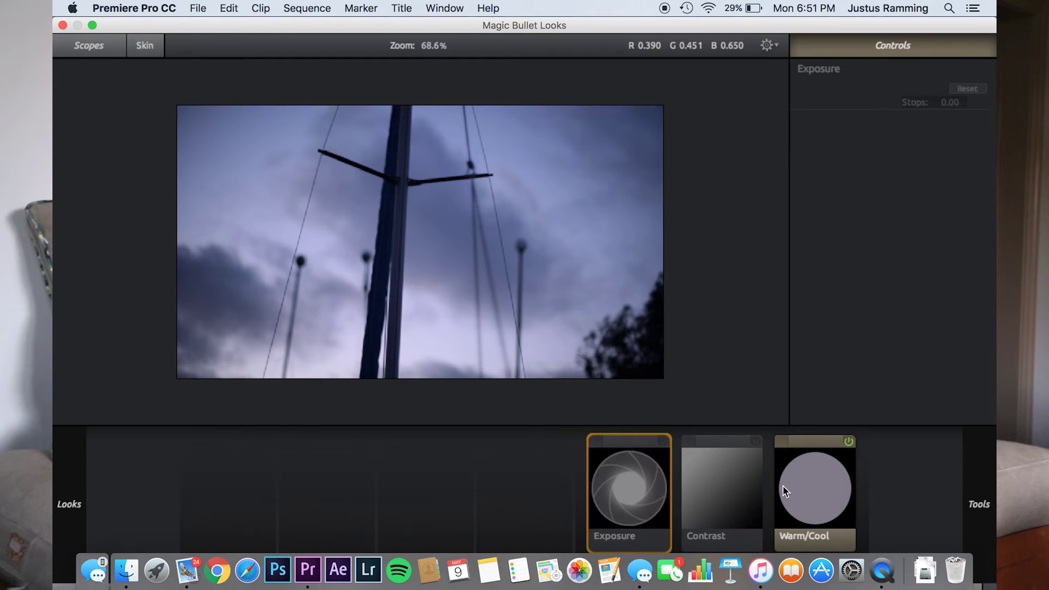
pyautogui.click(790, 491)
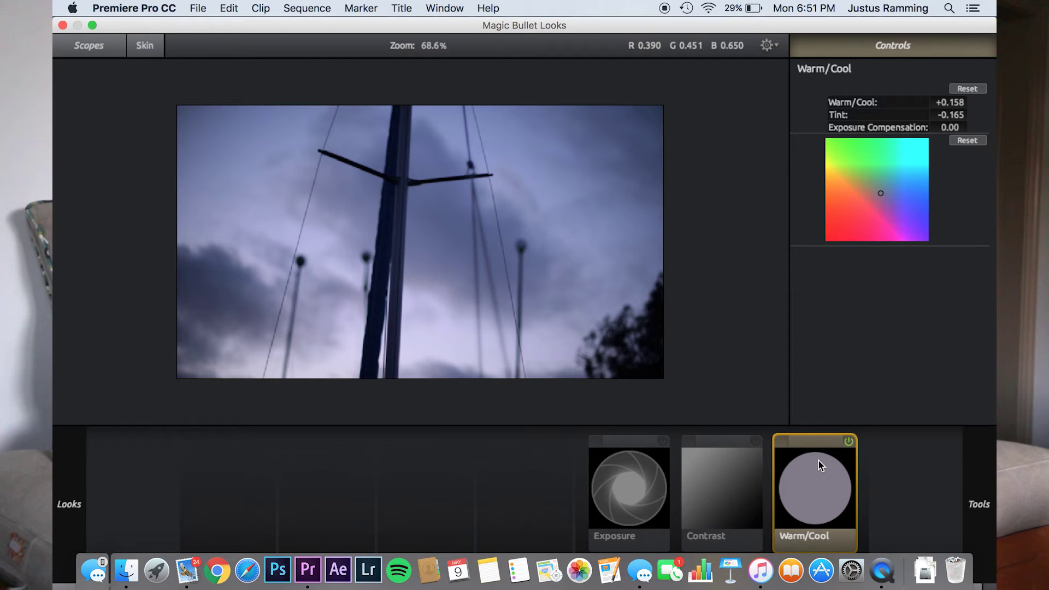
pyautogui.click(731, 480)
pyautogui.click(652, 482)
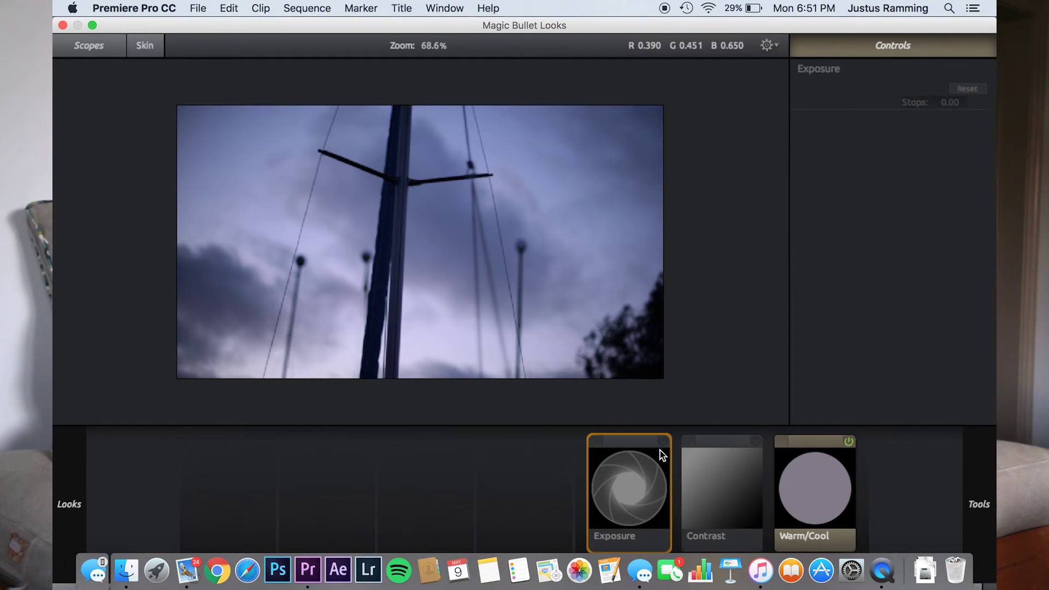
pyautogui.click(663, 442)
pyautogui.click(757, 443)
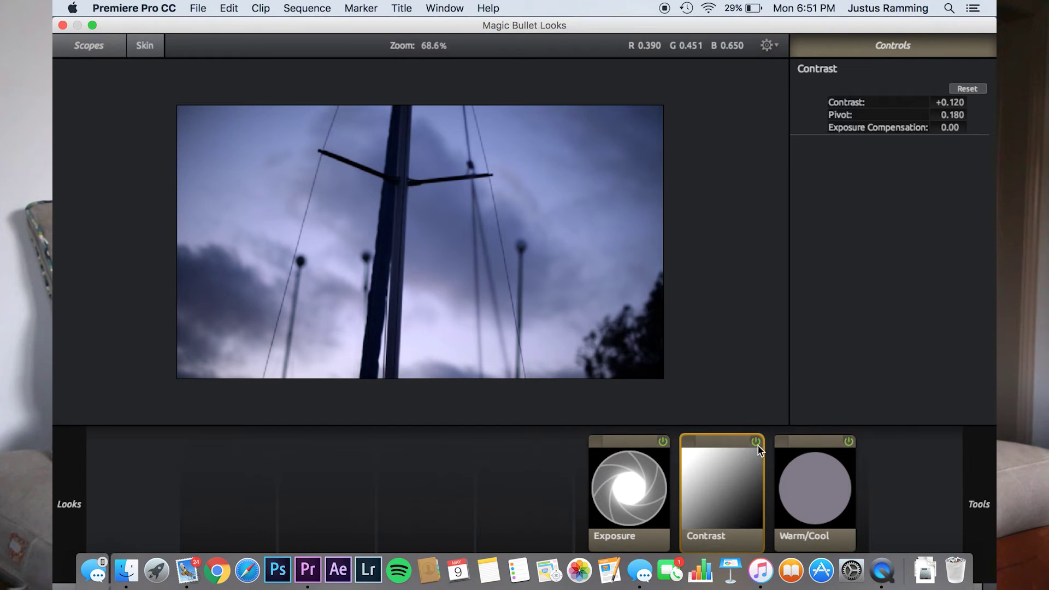
# Step: Disable the Contrast, Warm/Cool and Exposure tools in the look
pyautogui.click(759, 442)
pyautogui.click(848, 441)
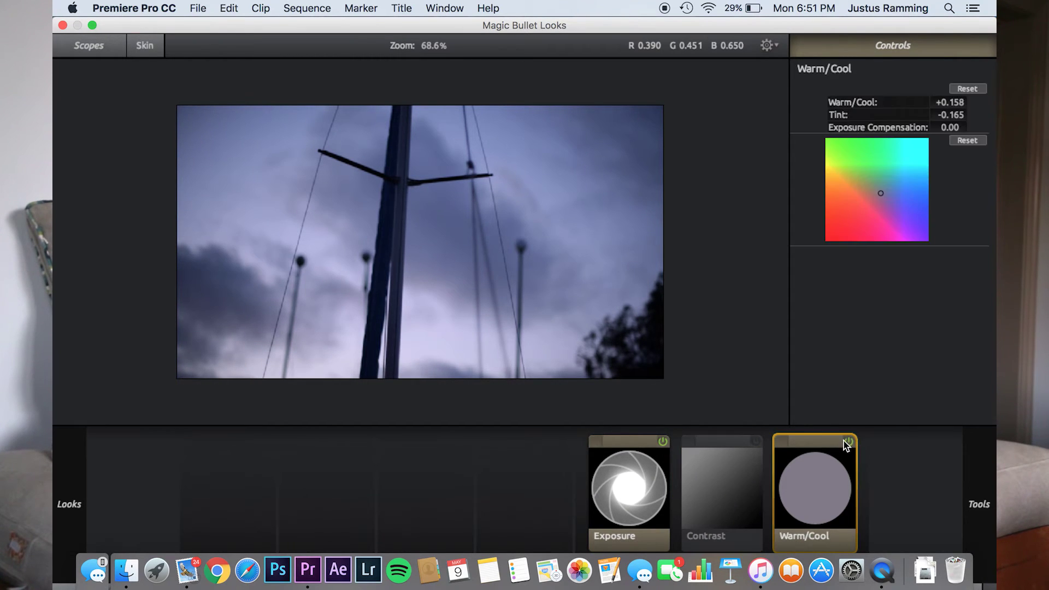
pyautogui.click(663, 441)
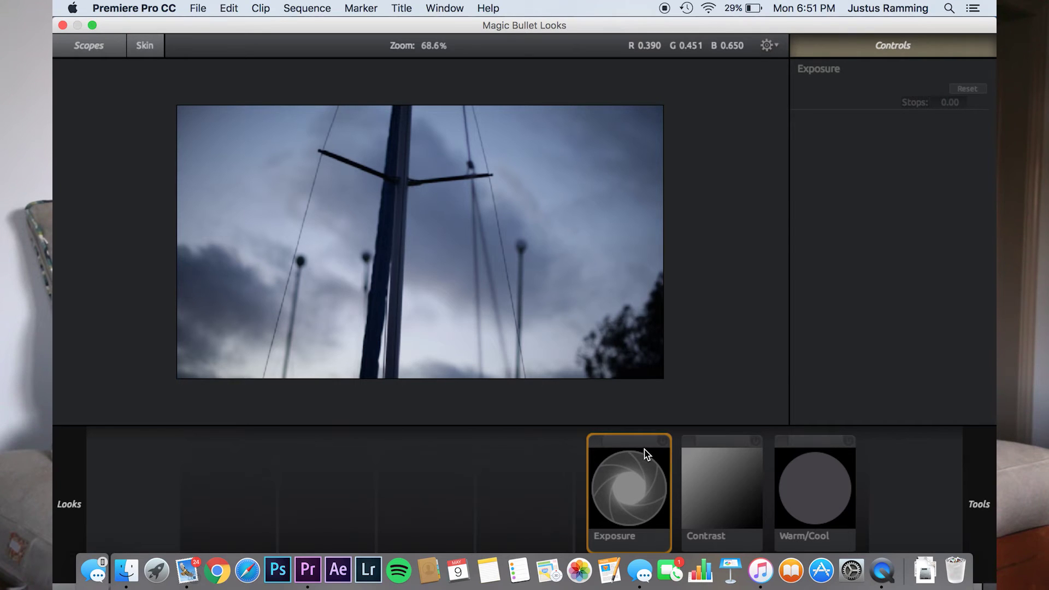
# Step: Re-enable the Exposure tool at +0.50 stops and turn the Contrast tool back on
pyautogui.click(663, 440)
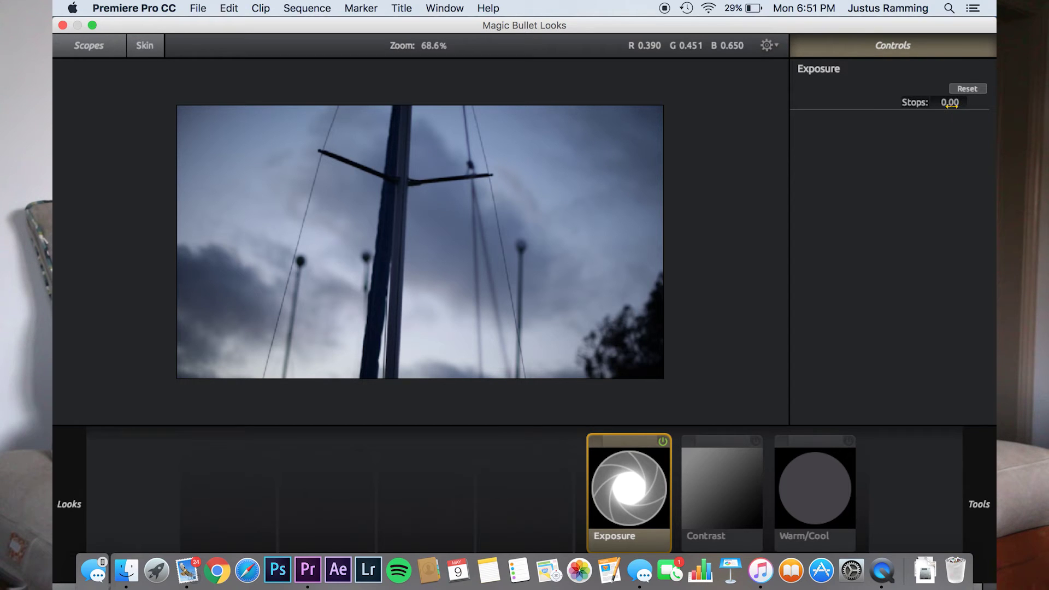
pyautogui.moveTo(950, 107); pyautogui.dragTo(973, 107)
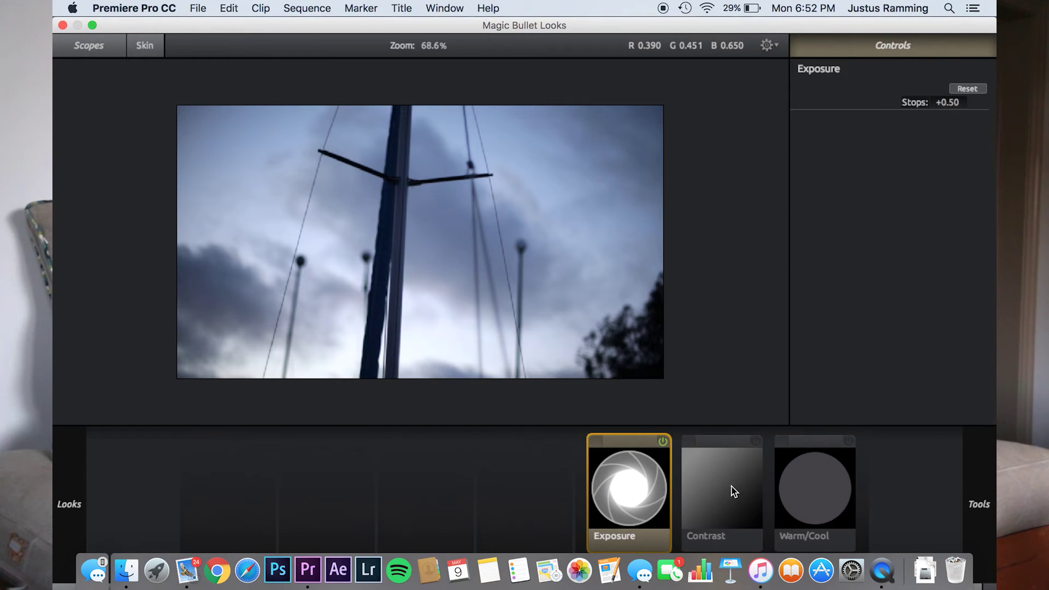
pyautogui.click(732, 489)
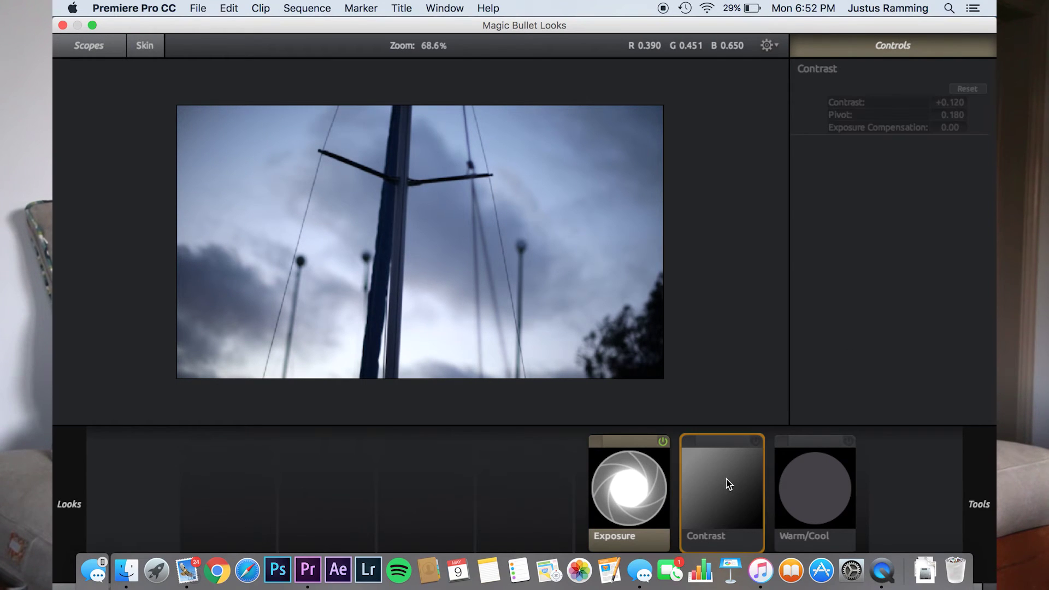
pyautogui.click(756, 441)
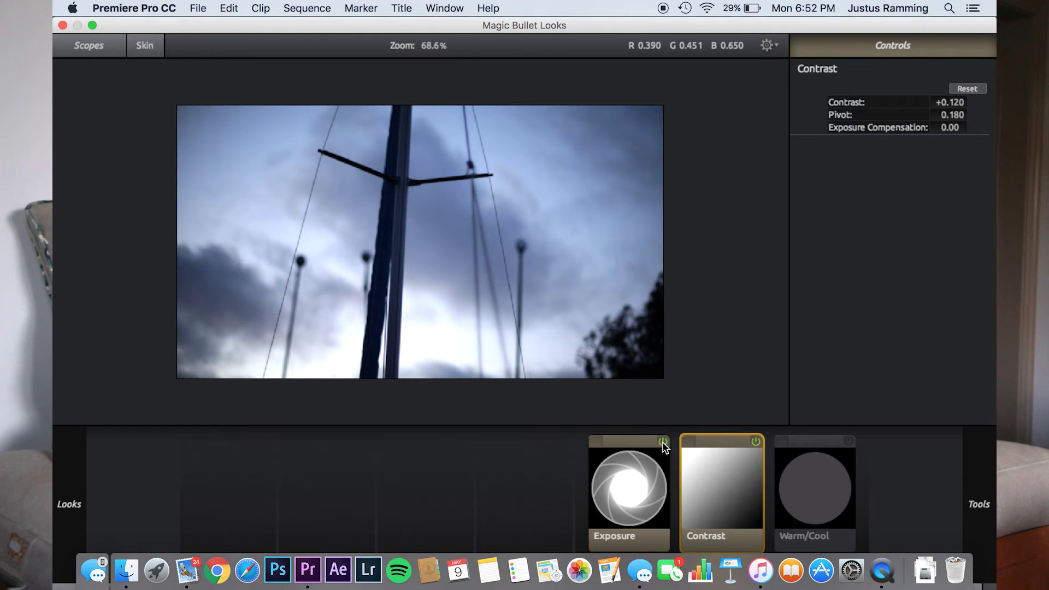
# Step: Compare the shot with and without Exposure, then set the exposure to +0.30 stops
pyautogui.click(663, 442)
pyautogui.click(663, 442)
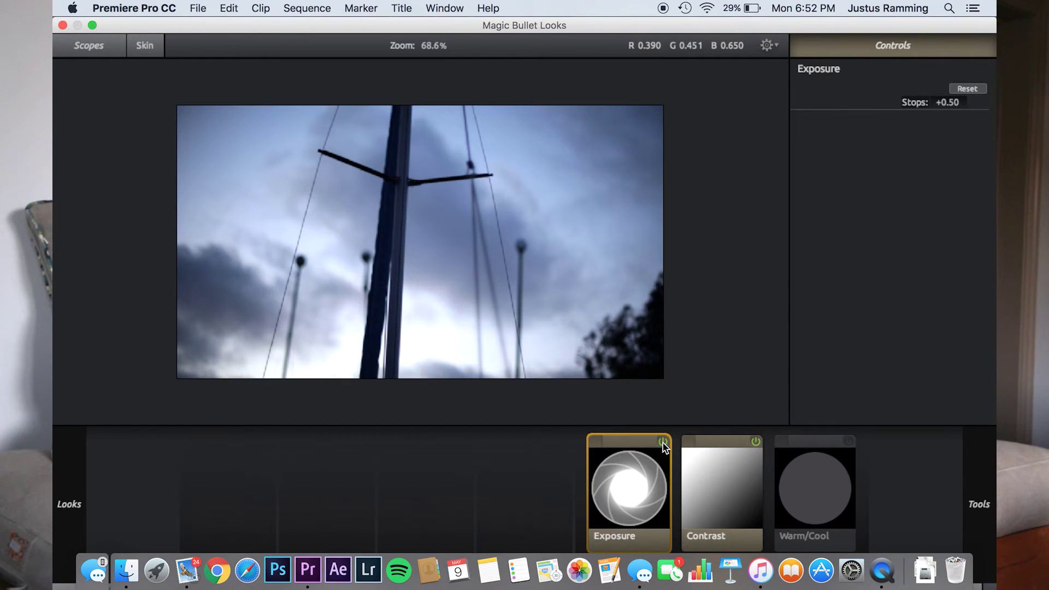
pyautogui.moveTo(948, 103); pyautogui.dragTo(931, 102)
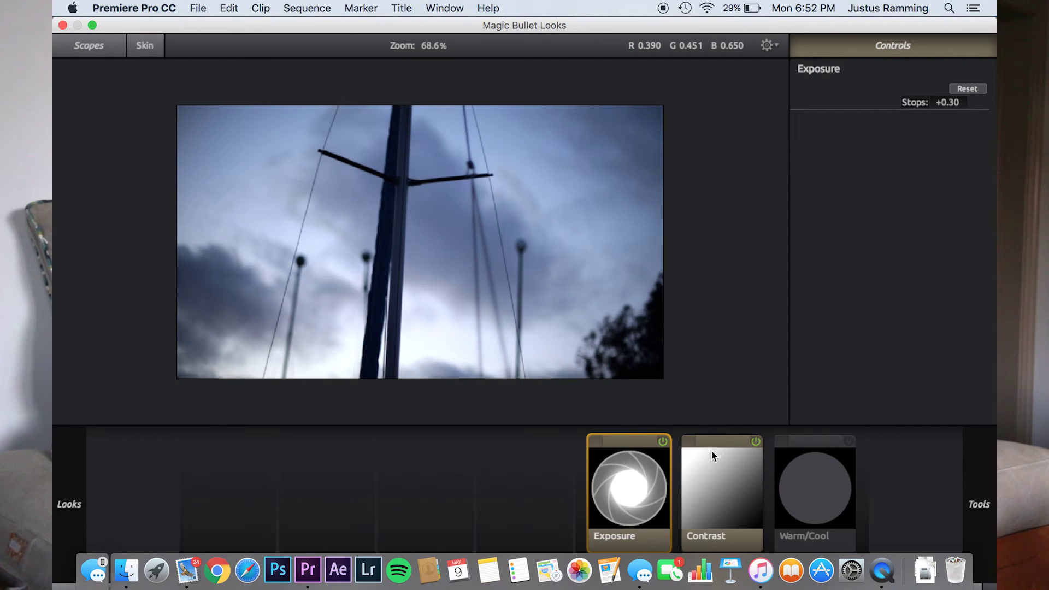
# Step: Reset the Contrast tool and restore its contrast to +0.120 to compare the shot without and with it
pyautogui.click(722, 470)
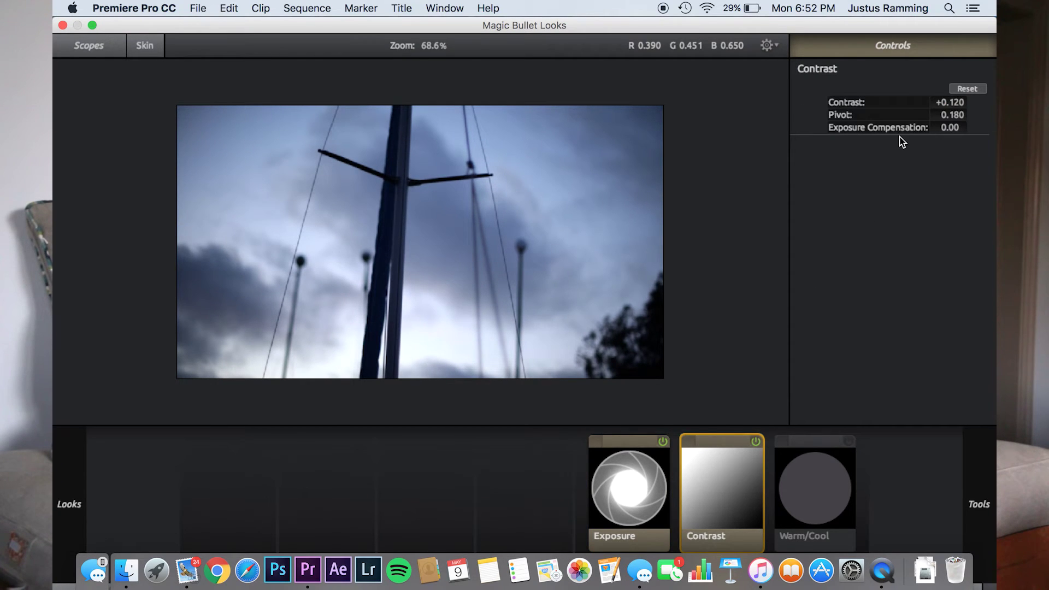
pyautogui.click(968, 89)
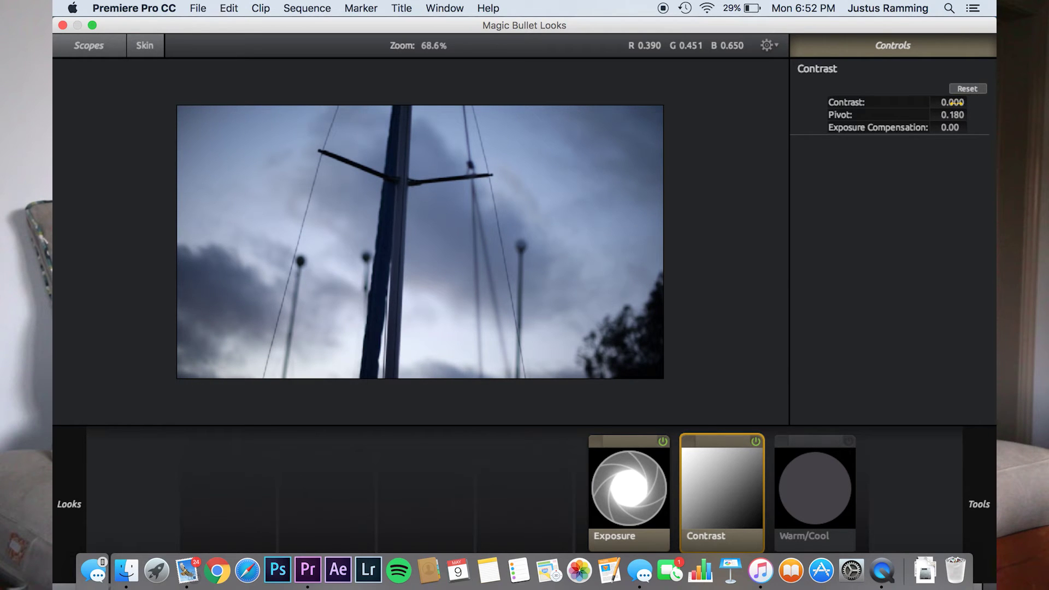
pyautogui.moveTo(952, 102); pyautogui.dragTo(955, 102)
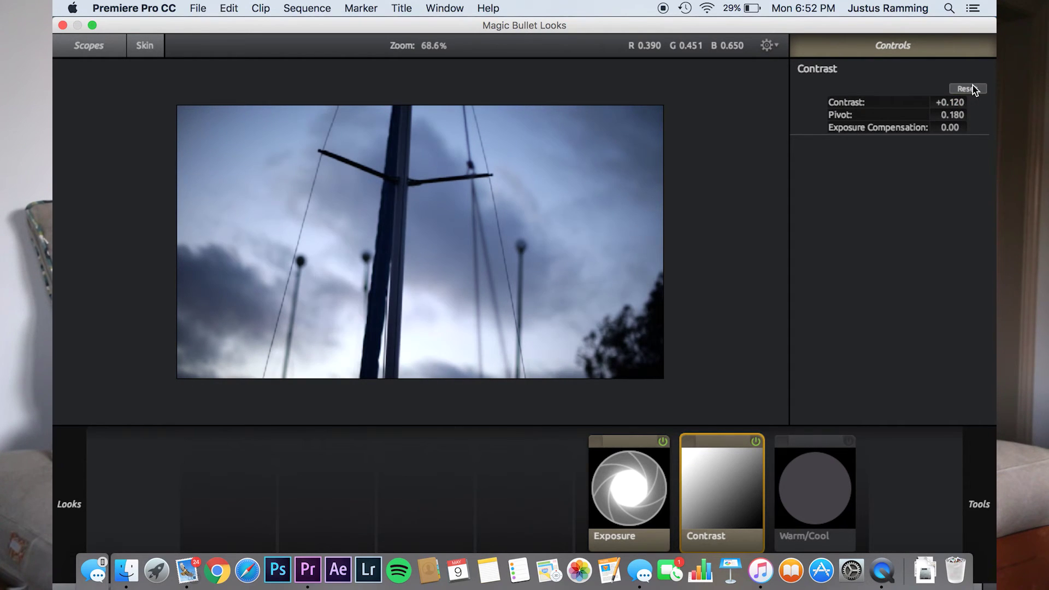
pyautogui.click(974, 90)
pyautogui.press('super+z')
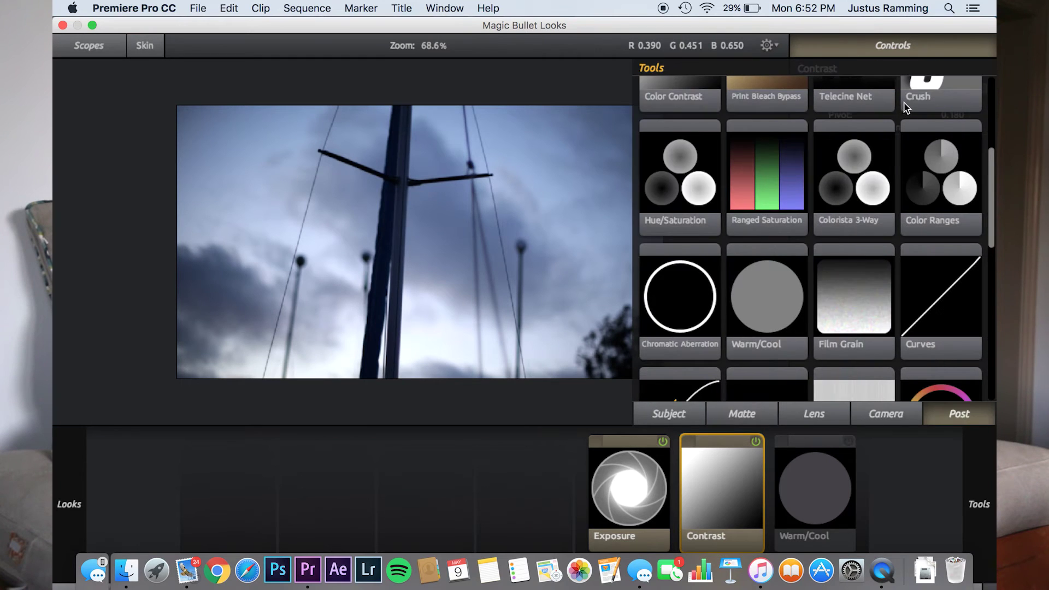
pyautogui.moveTo(966, 99); pyautogui.dragTo(950, 102)
pyautogui.press('super+z')
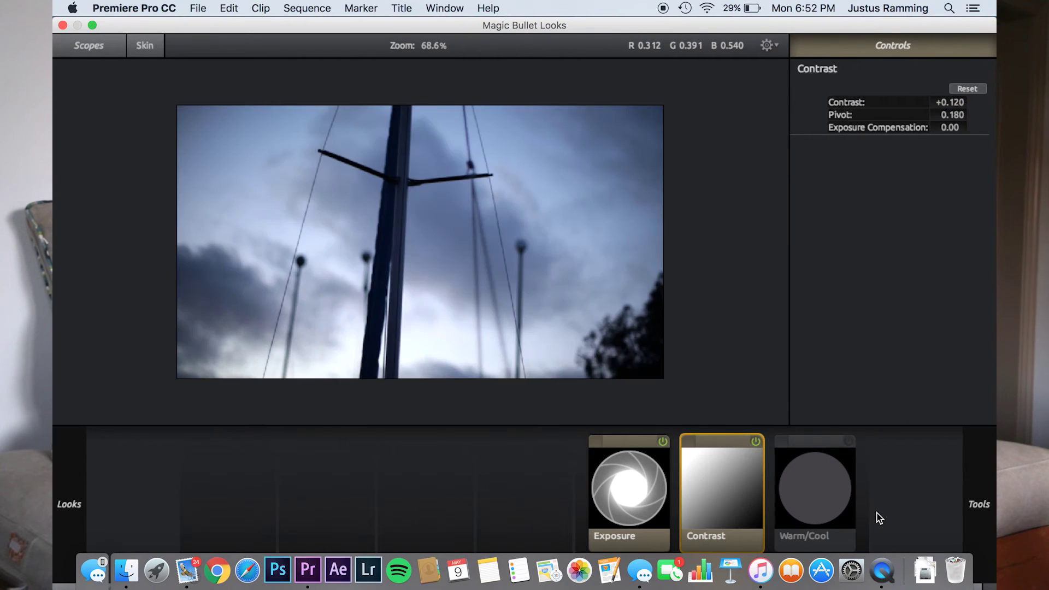
# Step: Turn the Warm/Cool tool back on and apply the finished look to the mast clip in Premiere Pro
pyautogui.click(836, 501)
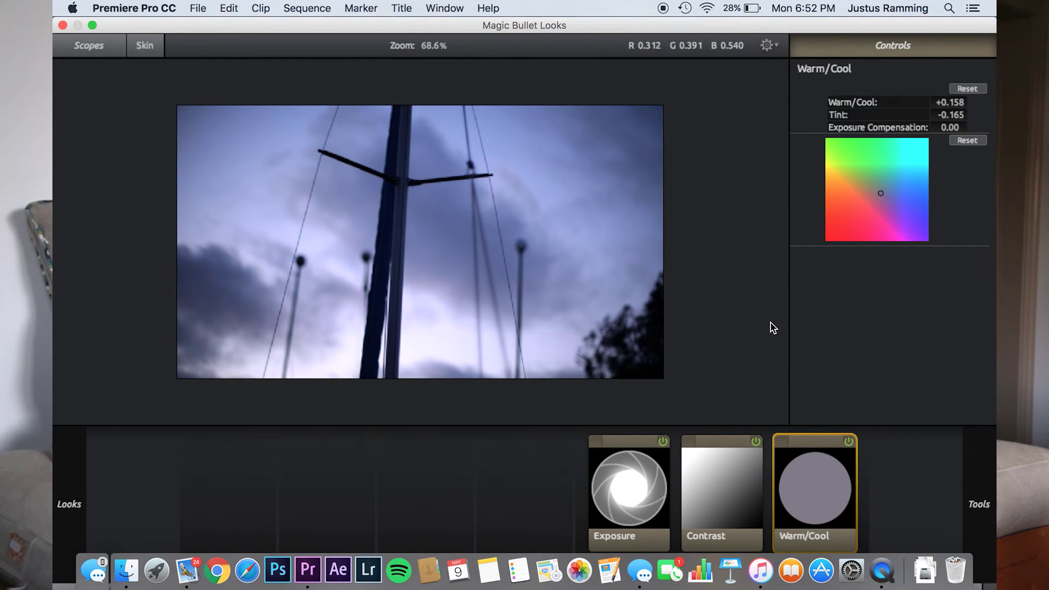
pyautogui.moveTo(995, 495)
pyautogui.press('super+Return')
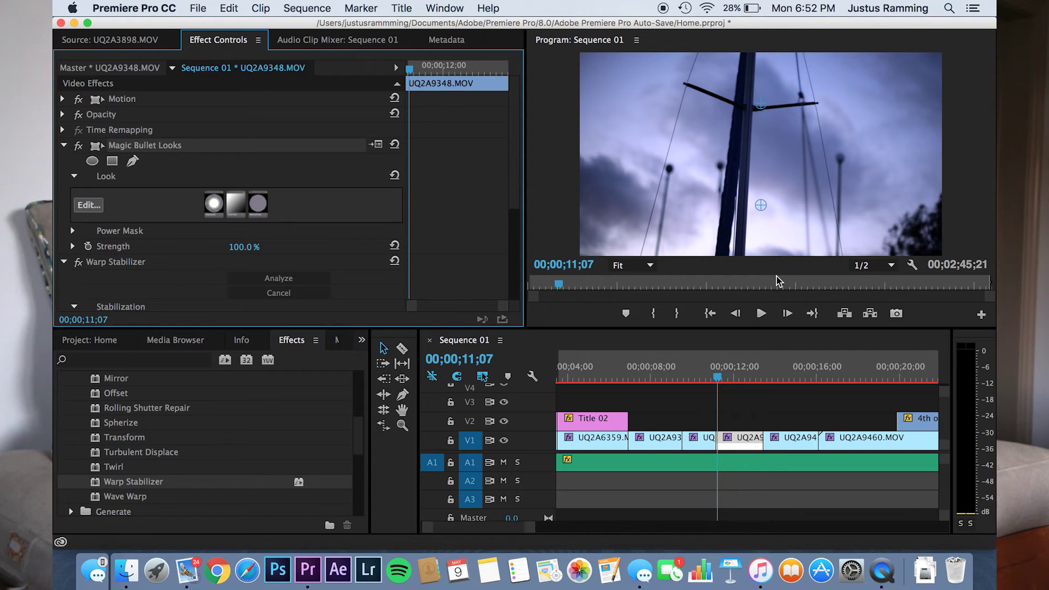
# Step: Collapse and re-expand the Magic Bullet Looks and Warp Stabilizer settings to review the mast clip's effects
pyautogui.click(63, 146)
pyautogui.click(62, 161)
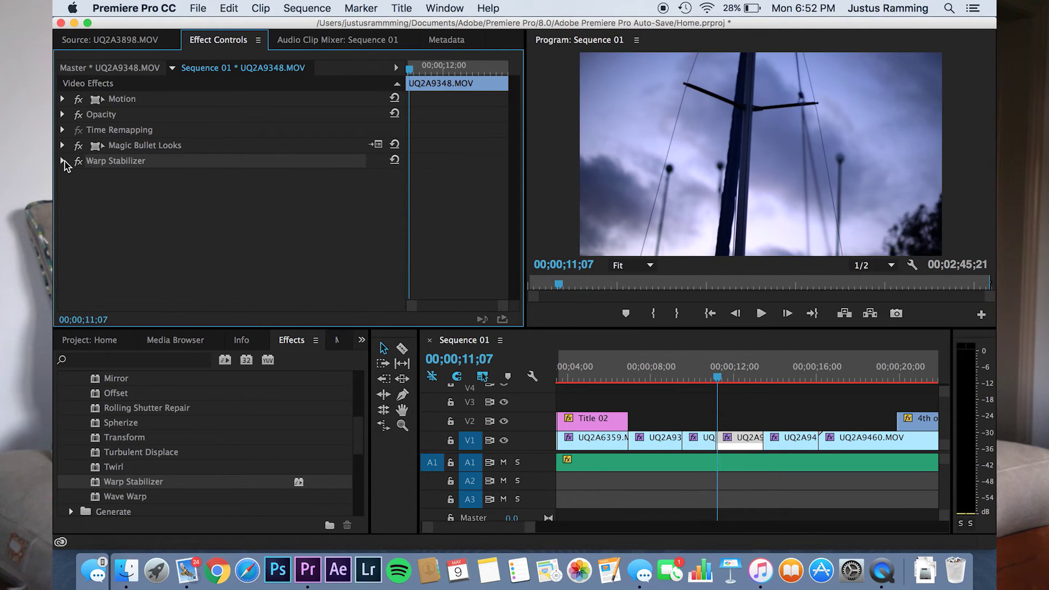
pyautogui.click(63, 161)
pyautogui.click(63, 145)
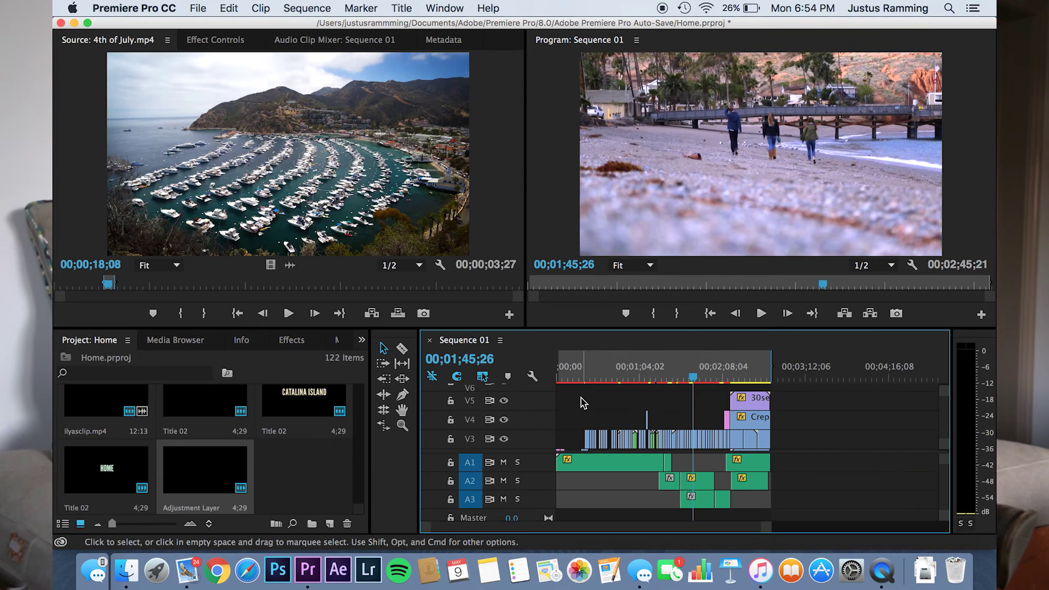
# Step: Listen to the sequence's soundtrack around the start of the V3 clips and park the playhead at 00;00;25;18
pyautogui.click(568, 376)
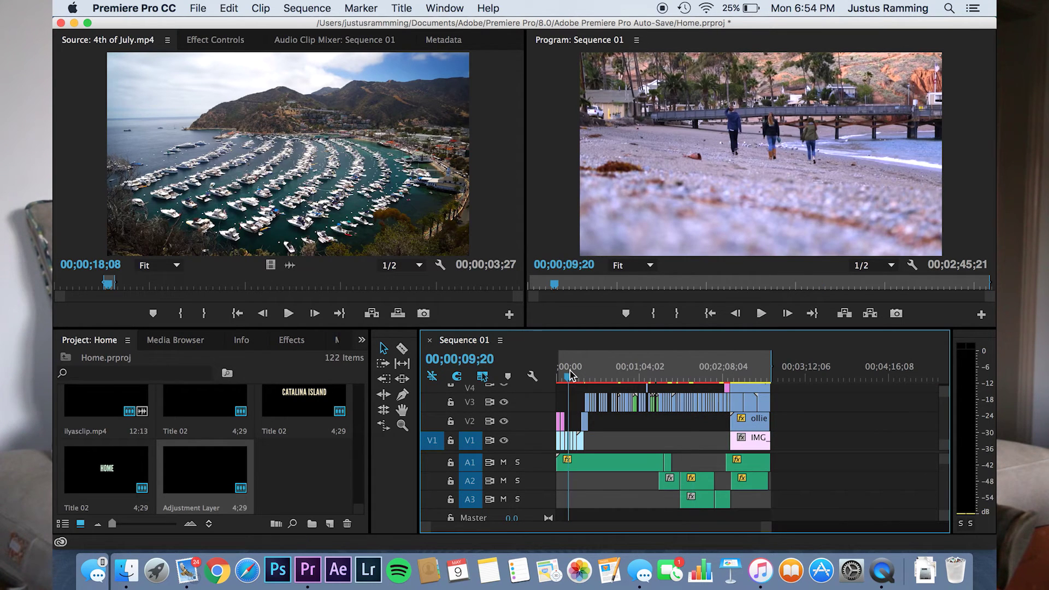
pyautogui.press('space')
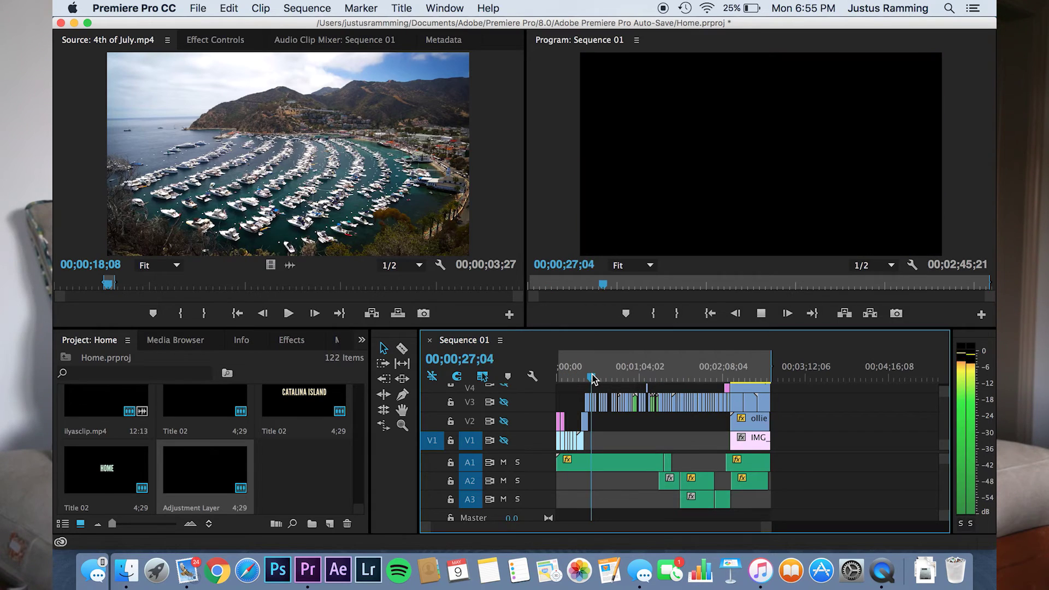
pyautogui.click(586, 377)
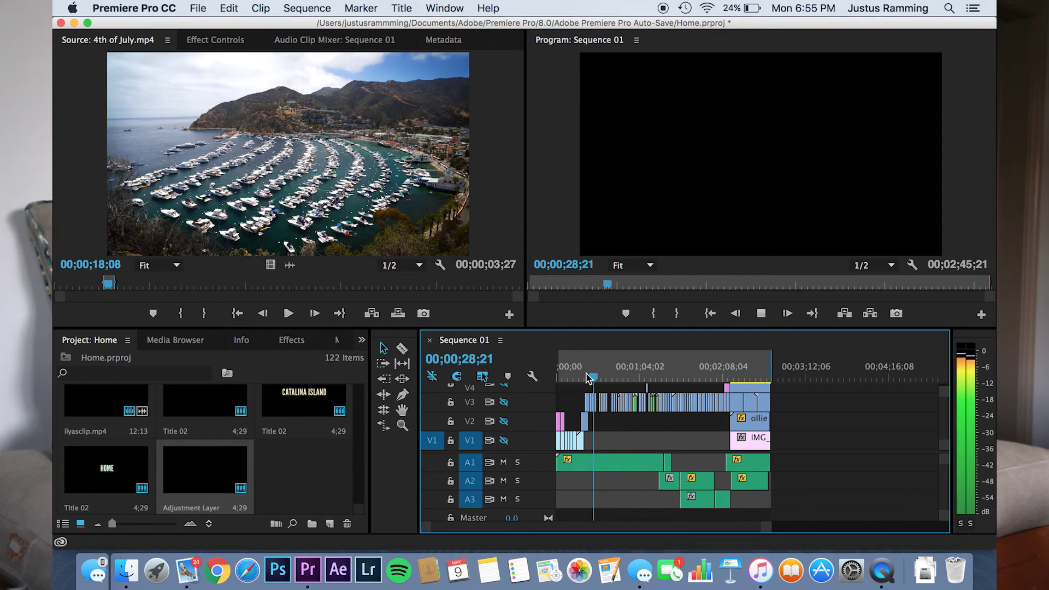
pyautogui.press('space')
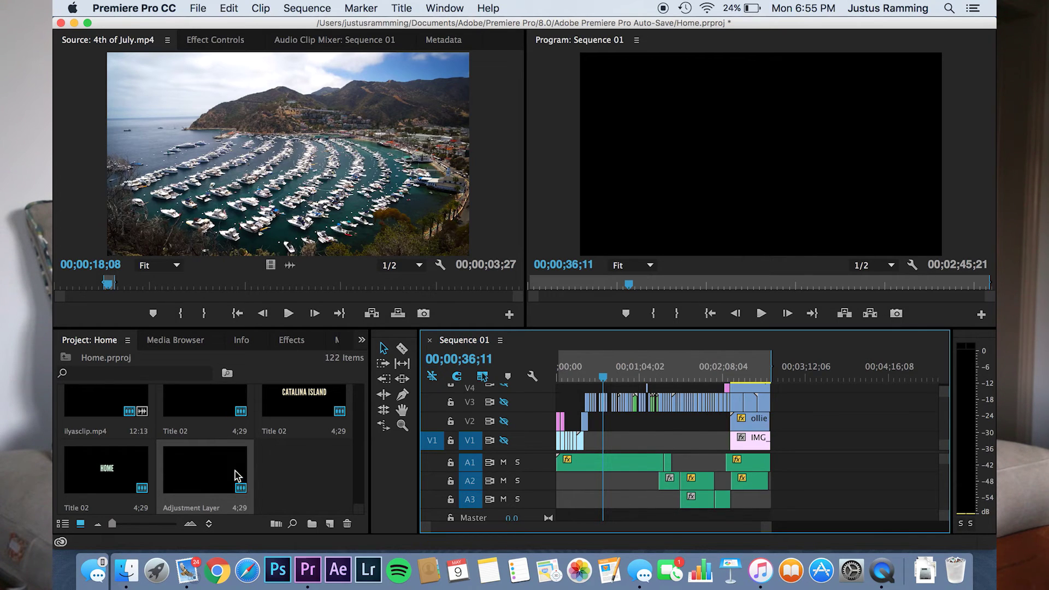
pyautogui.click(286, 488)
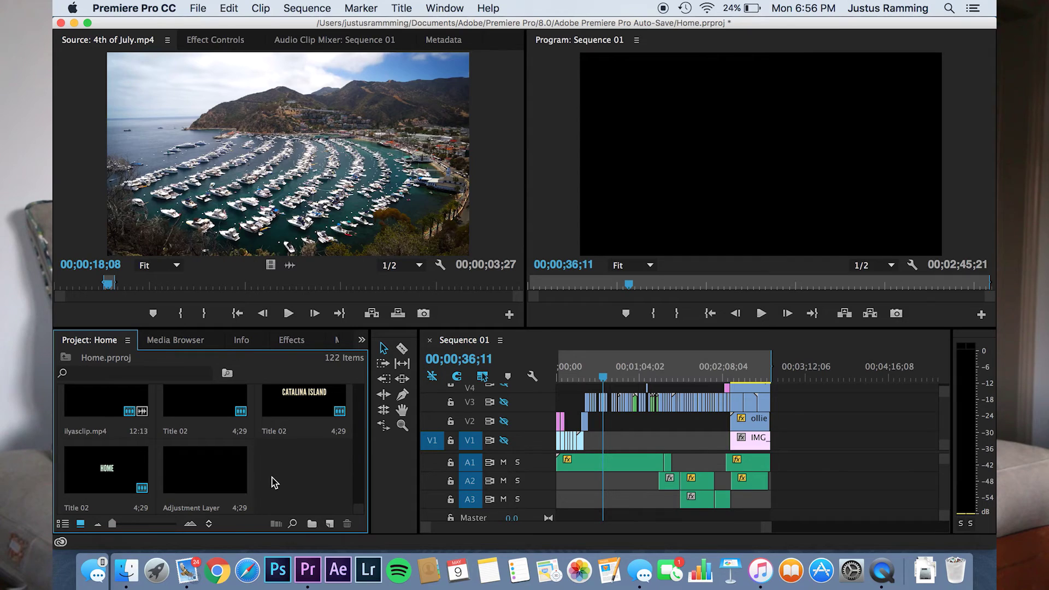
pyautogui.moveTo(602, 378); pyautogui.dragTo(589, 382)
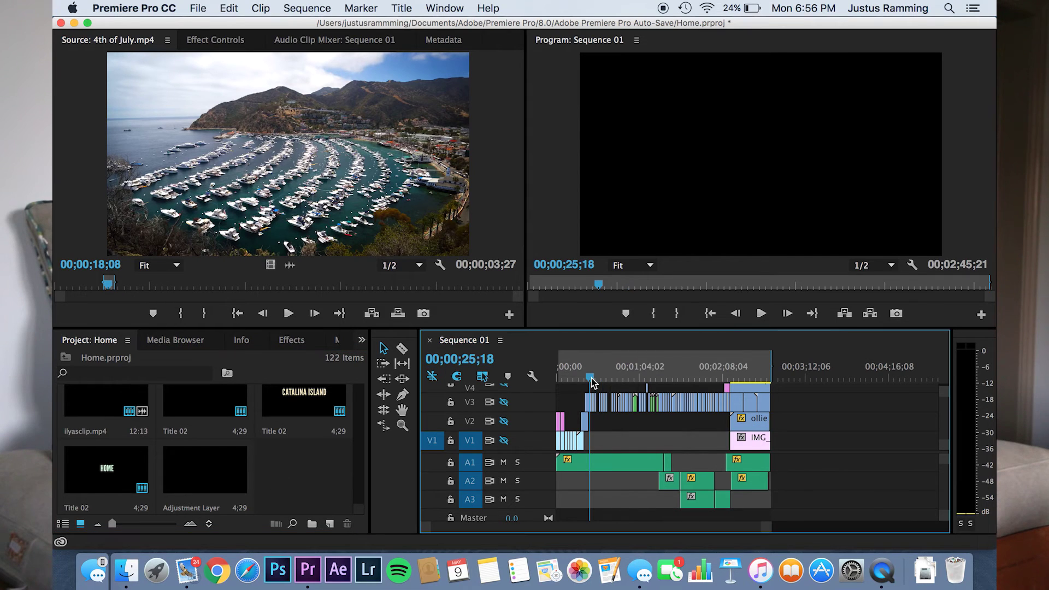